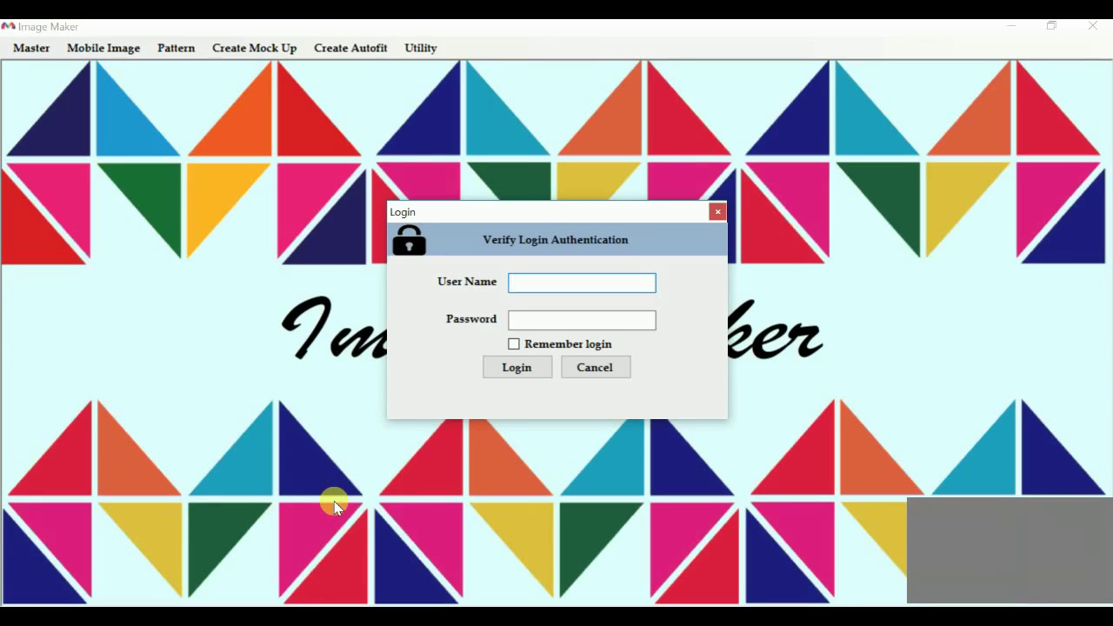
Sign in to Image Maker with the user name and password
type("admin")
key("Tab")
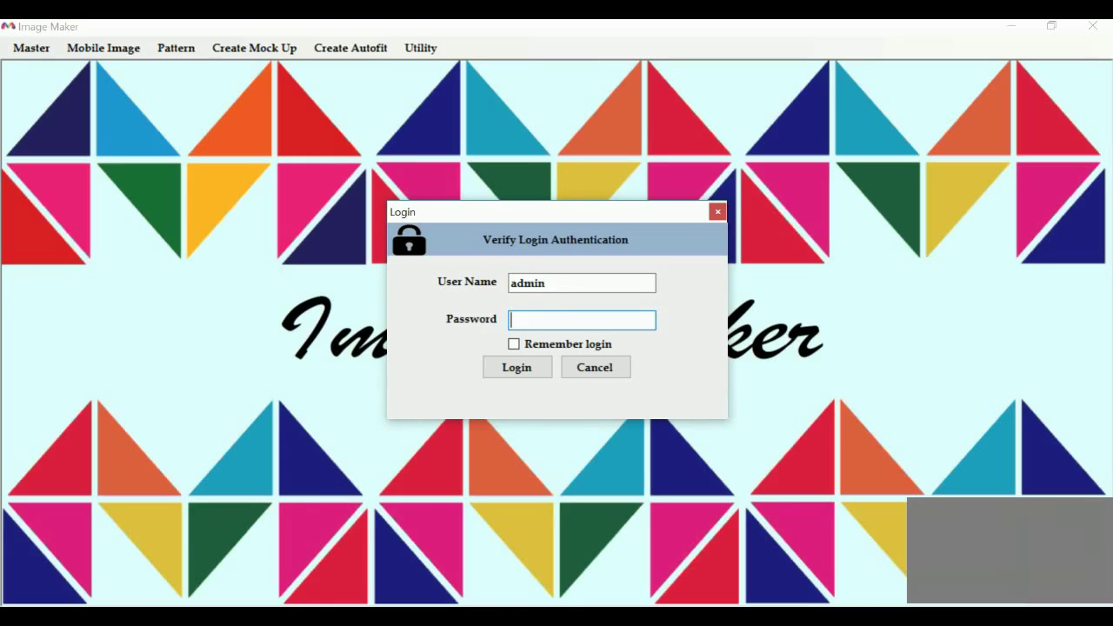
type("123")
key("Return")
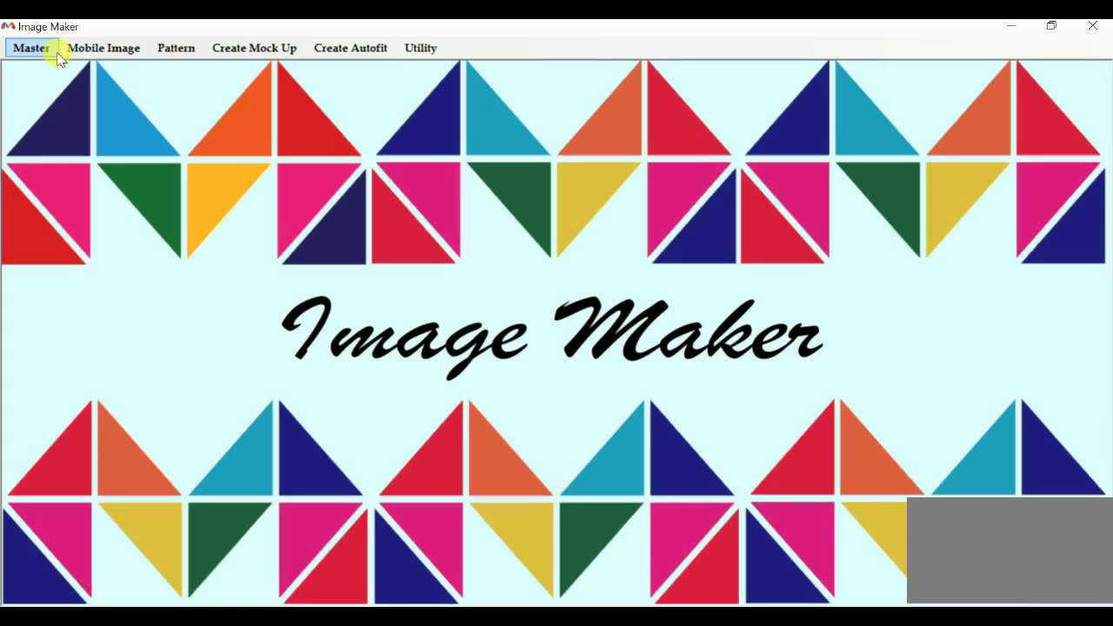
Add image category CT001 named 'iphone' under Master > Image Category, then close the list
left_click(55, 50)
left_click(50, 70)
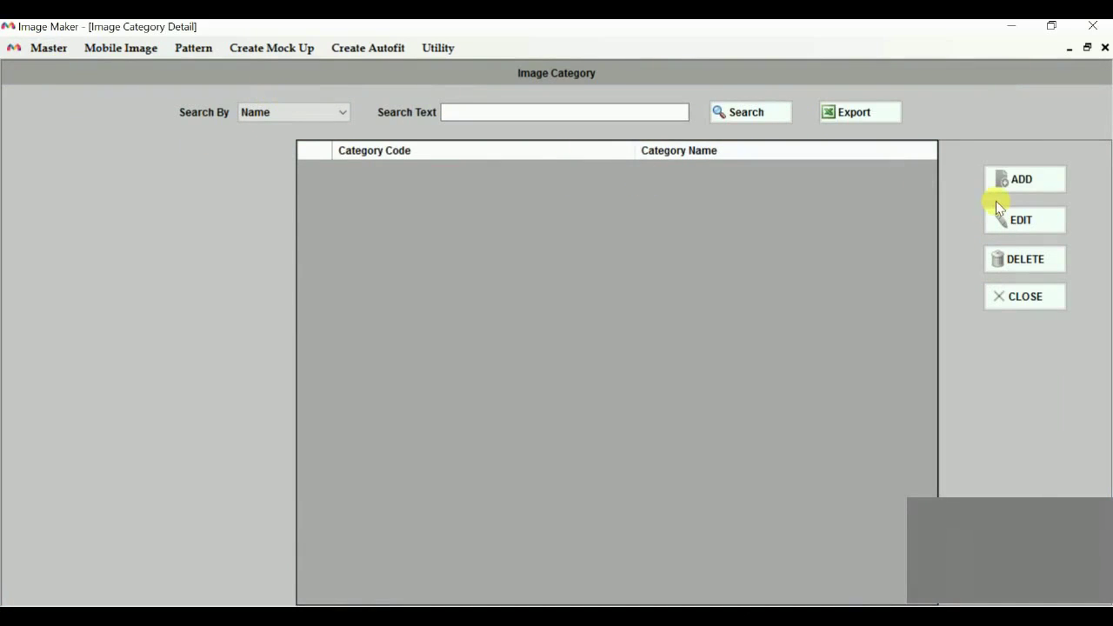
left_click(995, 182)
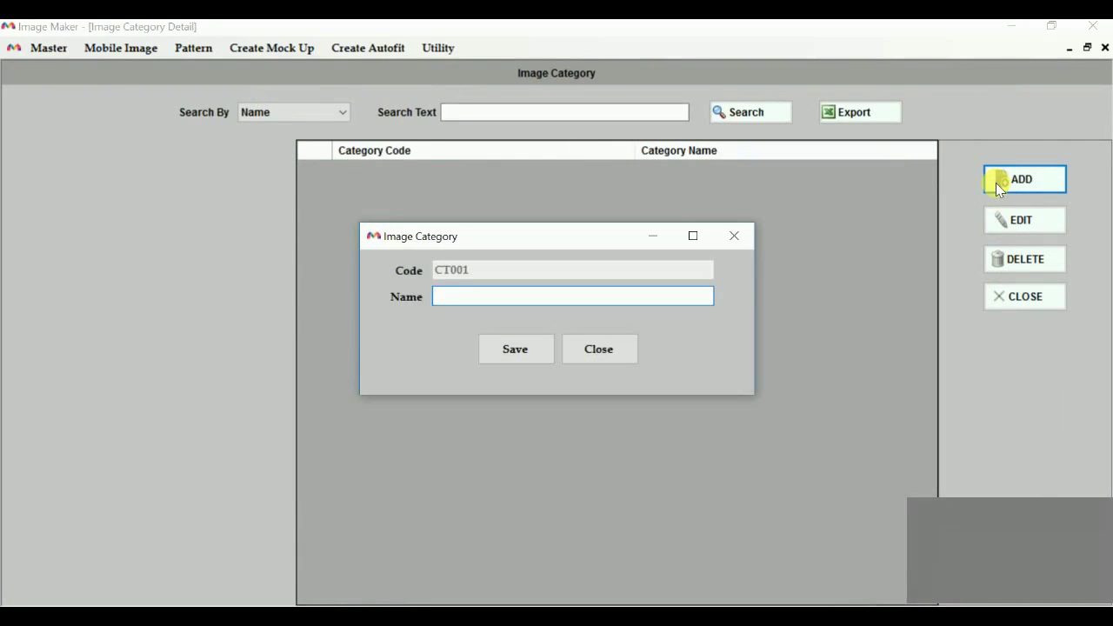
type("iphone")
left_click(515, 349)
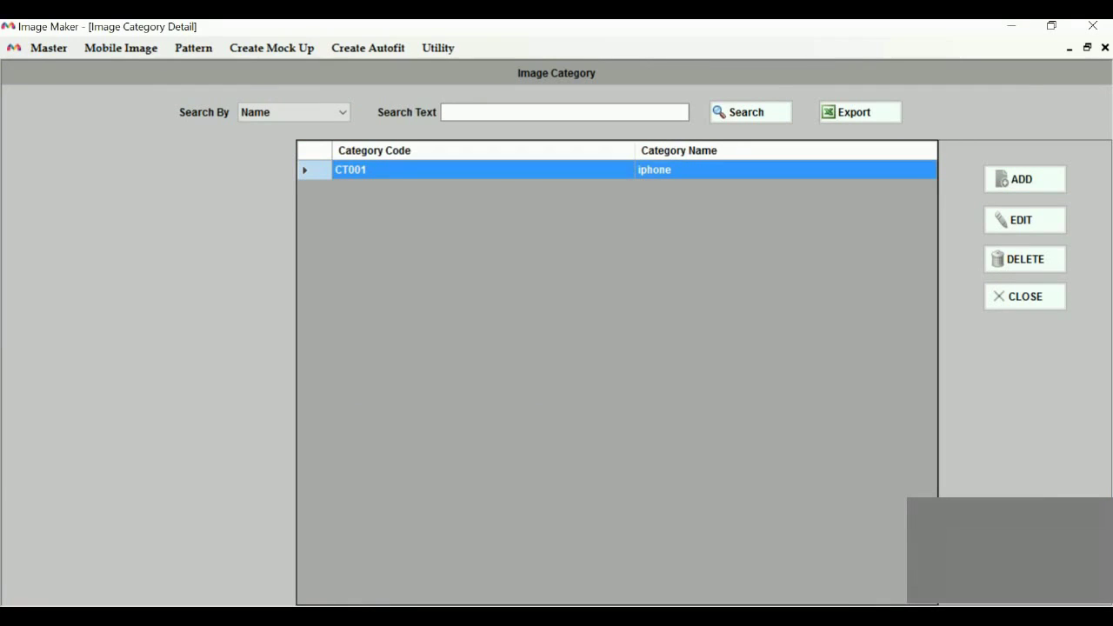
left_click(1105, 47)
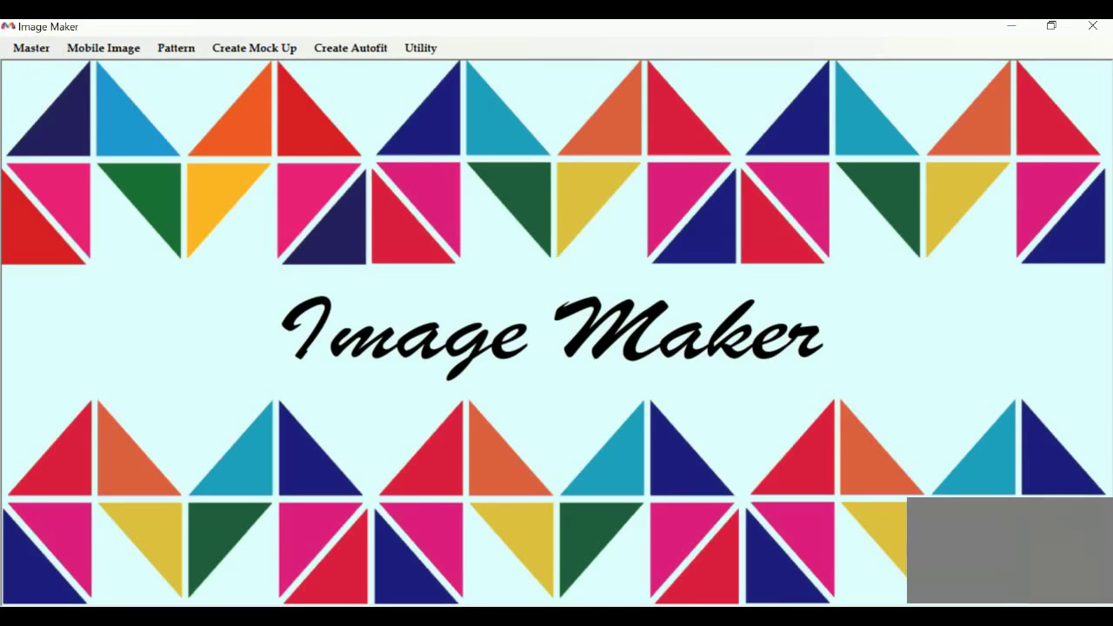
left_click(31, 48)
Add pattern categories abstract, cartoon and typo (PCT001–PCT003), then close the window
left_click(79, 86)
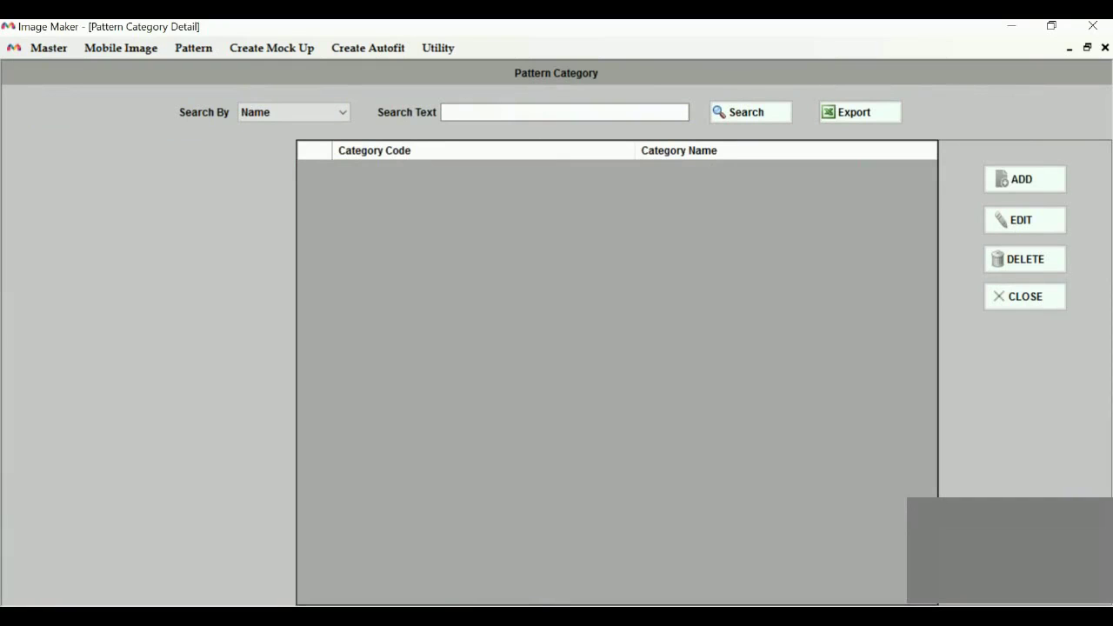
left_click(1024, 179)
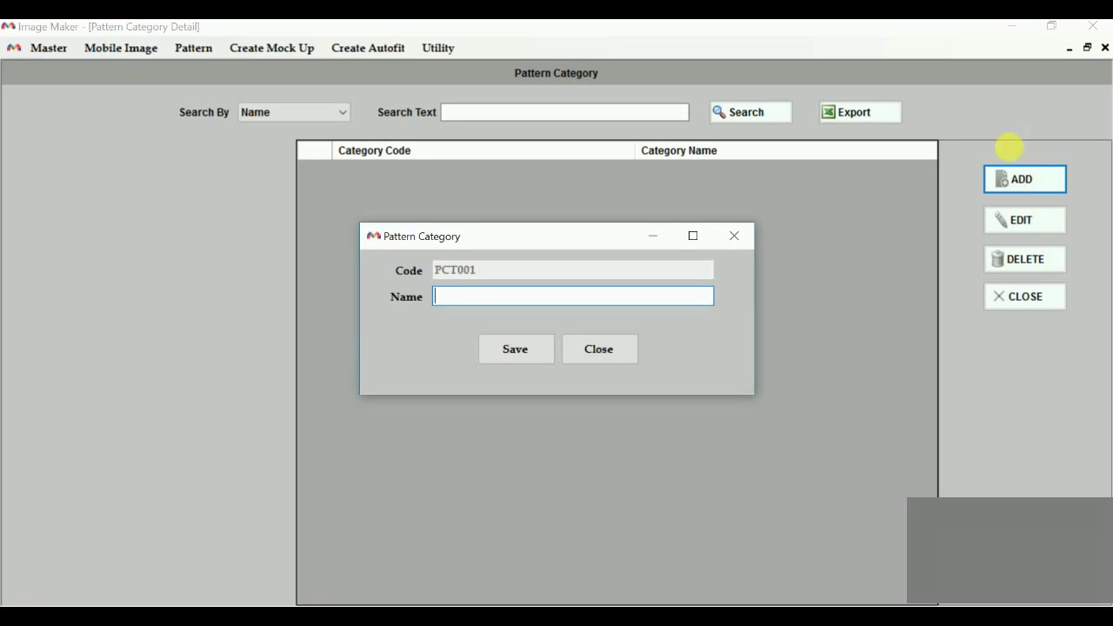
type("abstract")
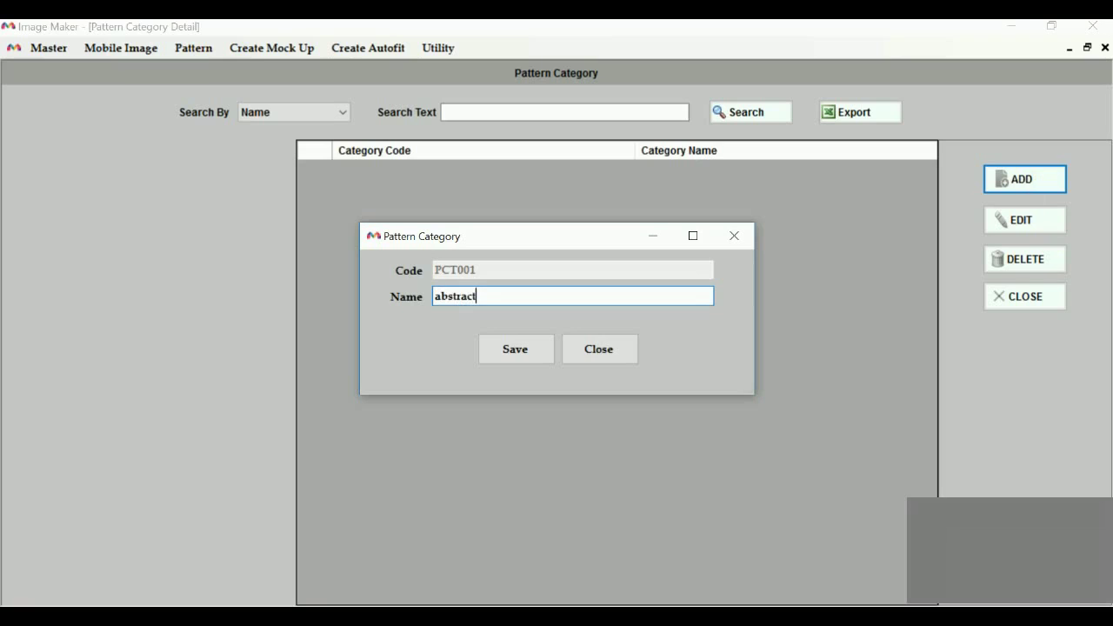
key("Return")
left_click(1035, 179)
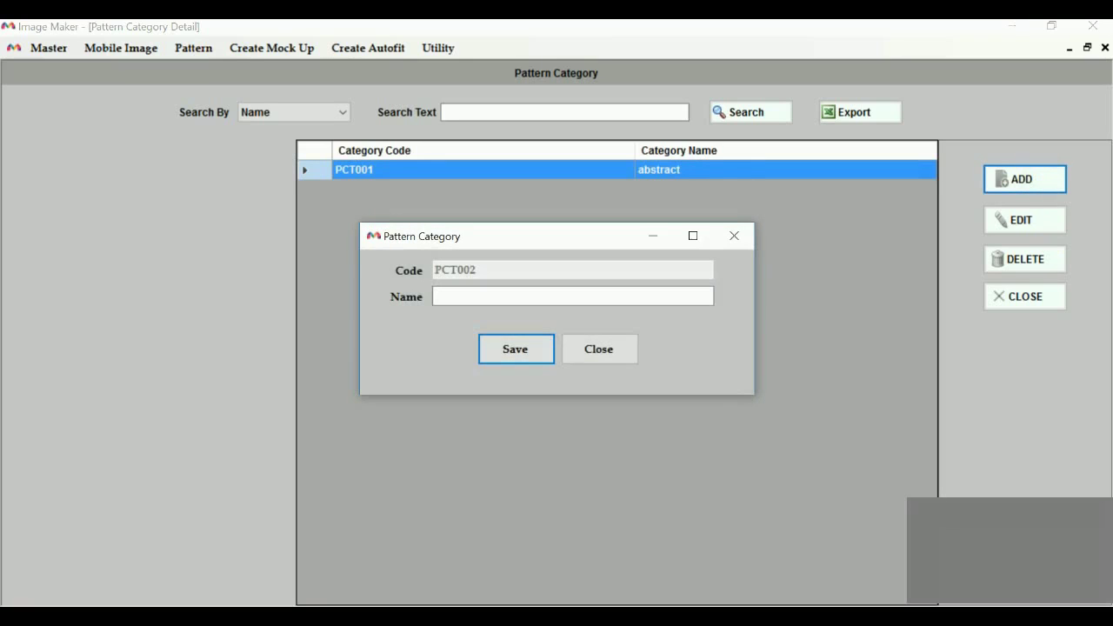
left_click(572, 296)
type("ca")
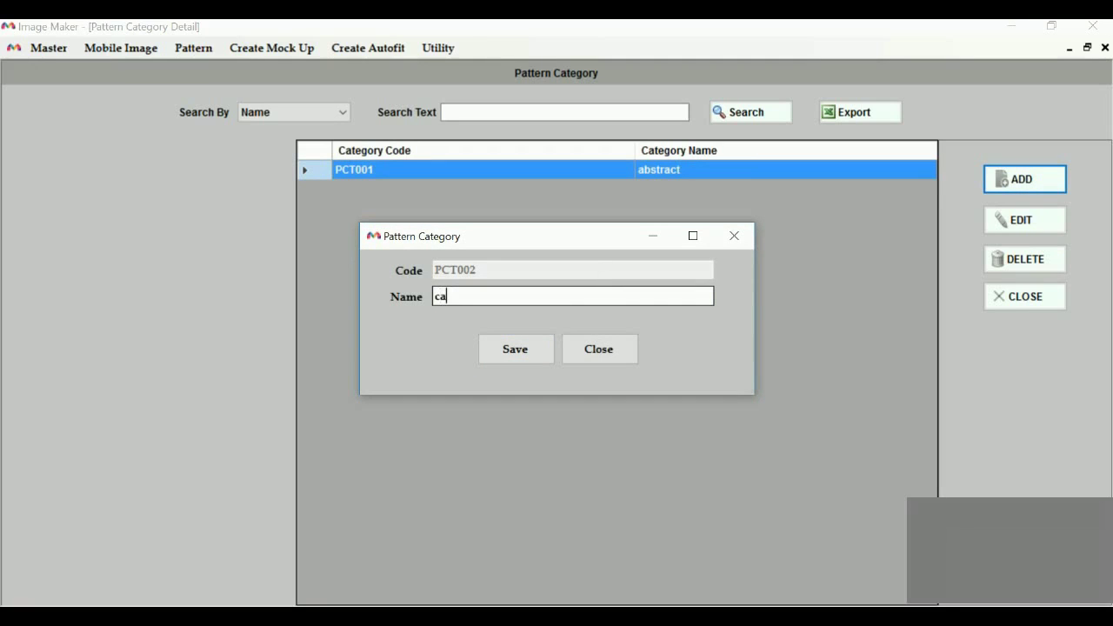
type("rtoon")
key("Return")
key("Return")
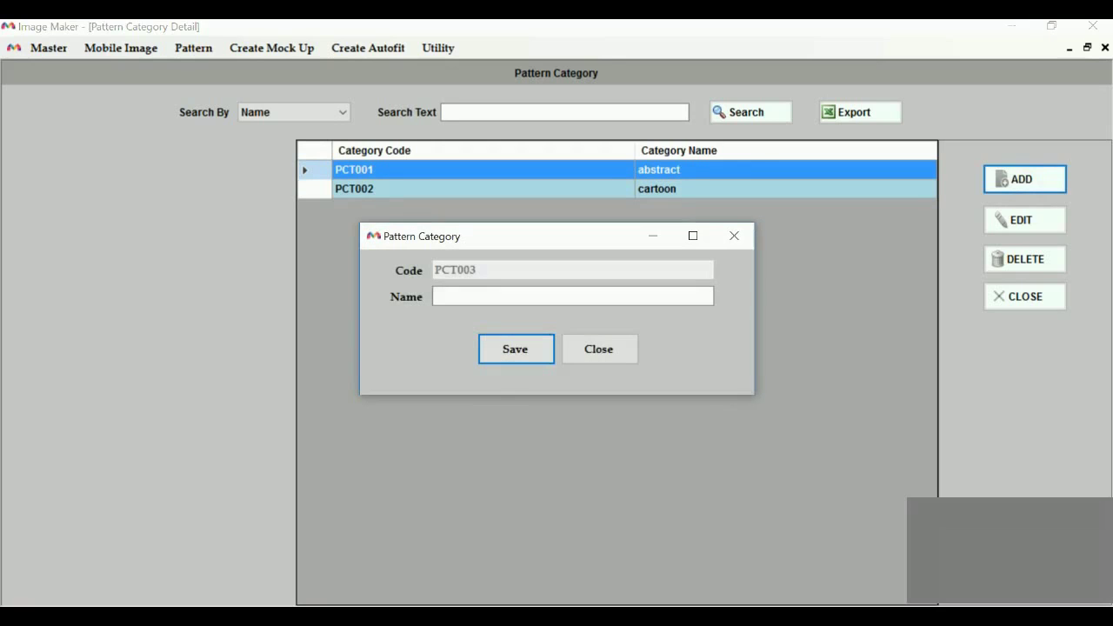
left_click(572, 296)
type("typo")
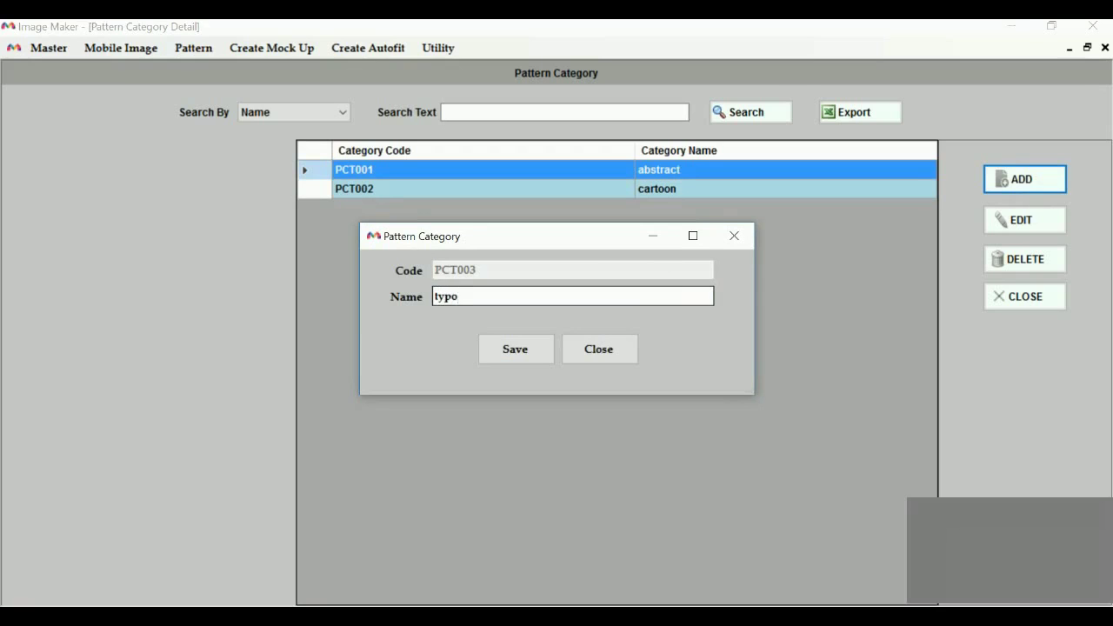
key("Return")
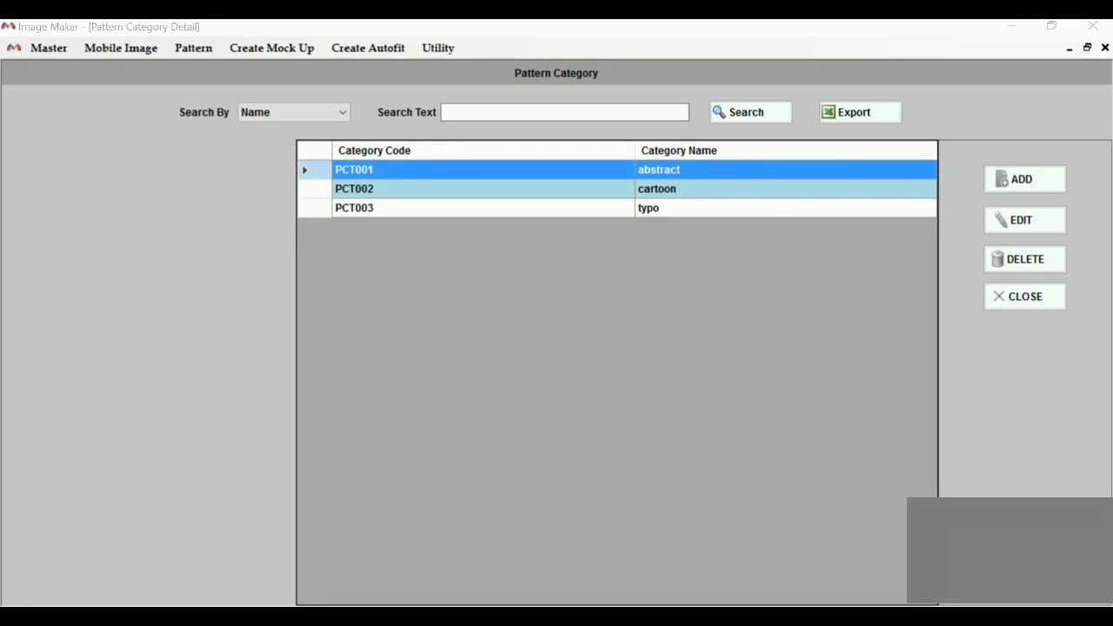
left_click(1104, 48)
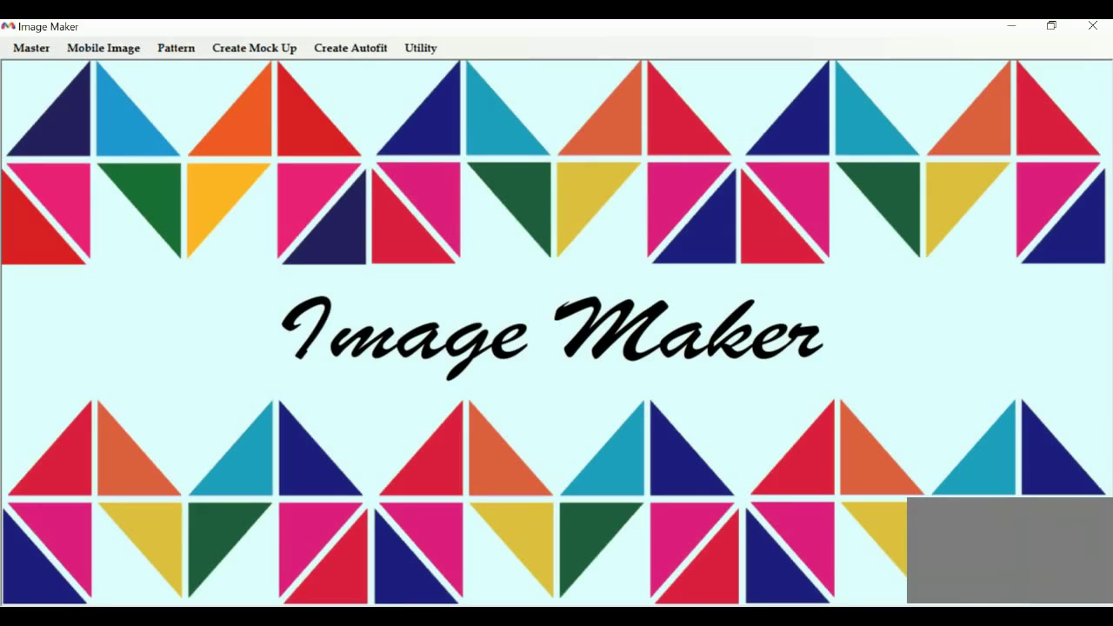
Multi-add all four PNGs from Desktop\Image Maker\phones as iphone-category images
left_click(103, 48)
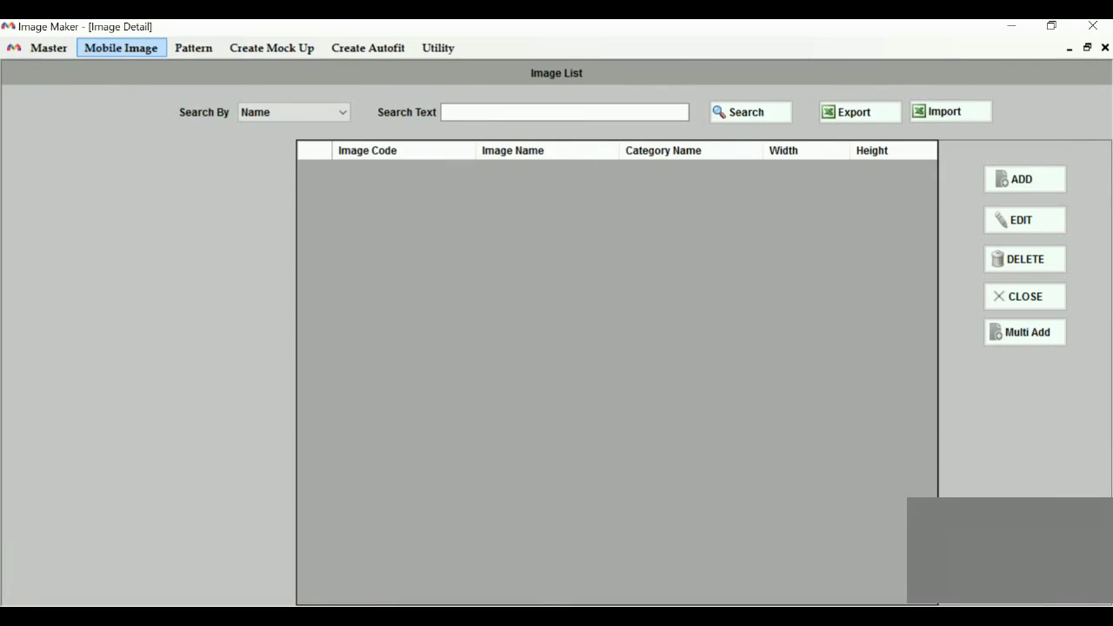
left_click(1024, 332)
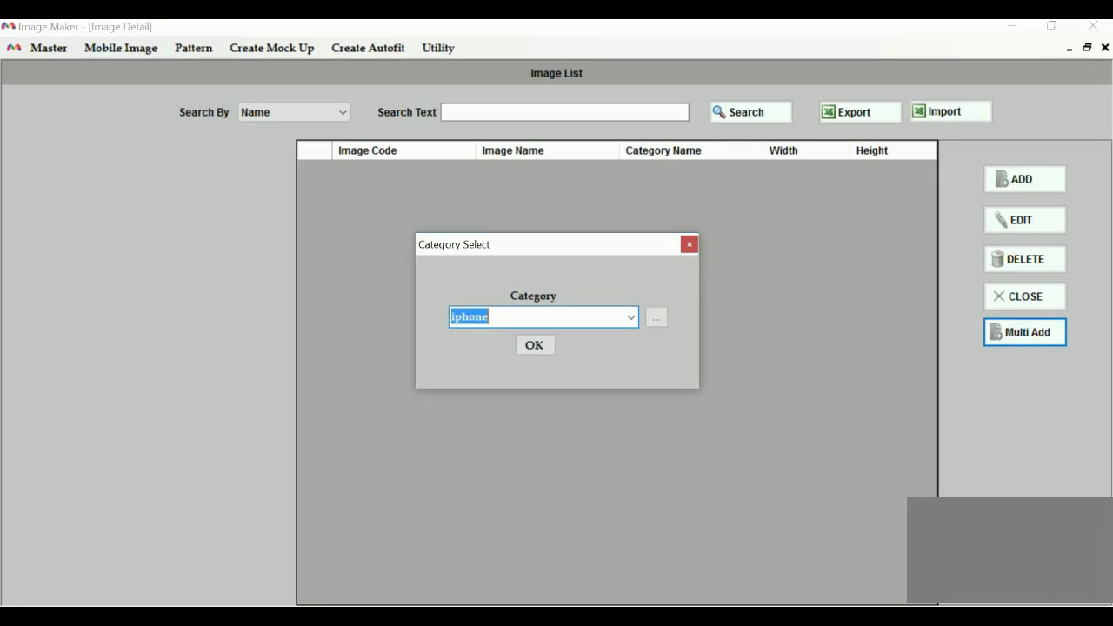
left_click(534, 345)
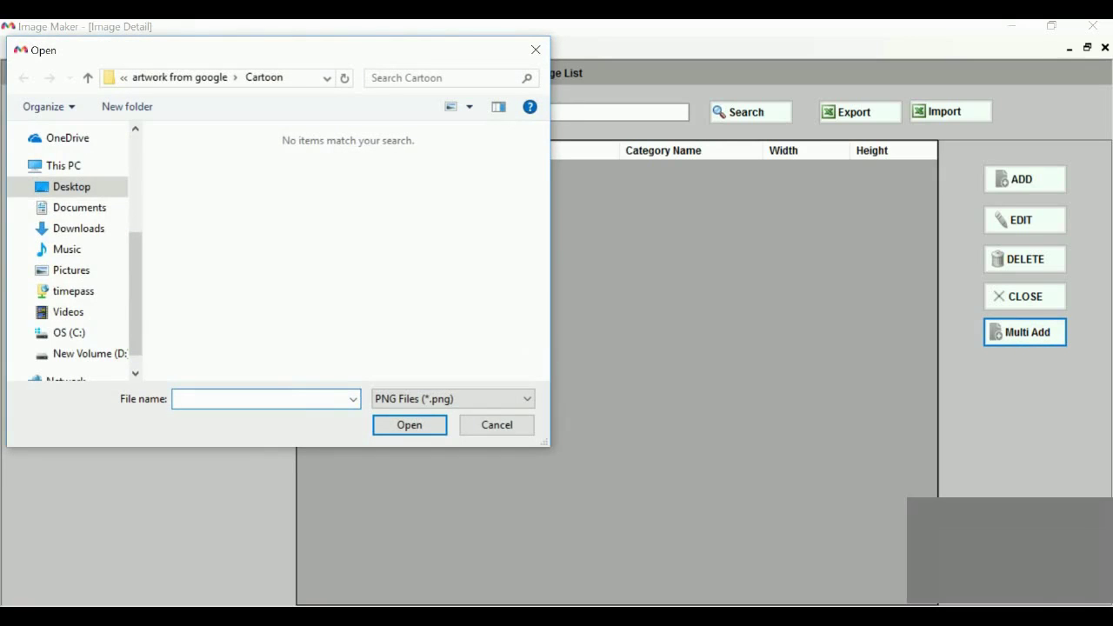
left_click(79, 208)
left_click(71, 187)
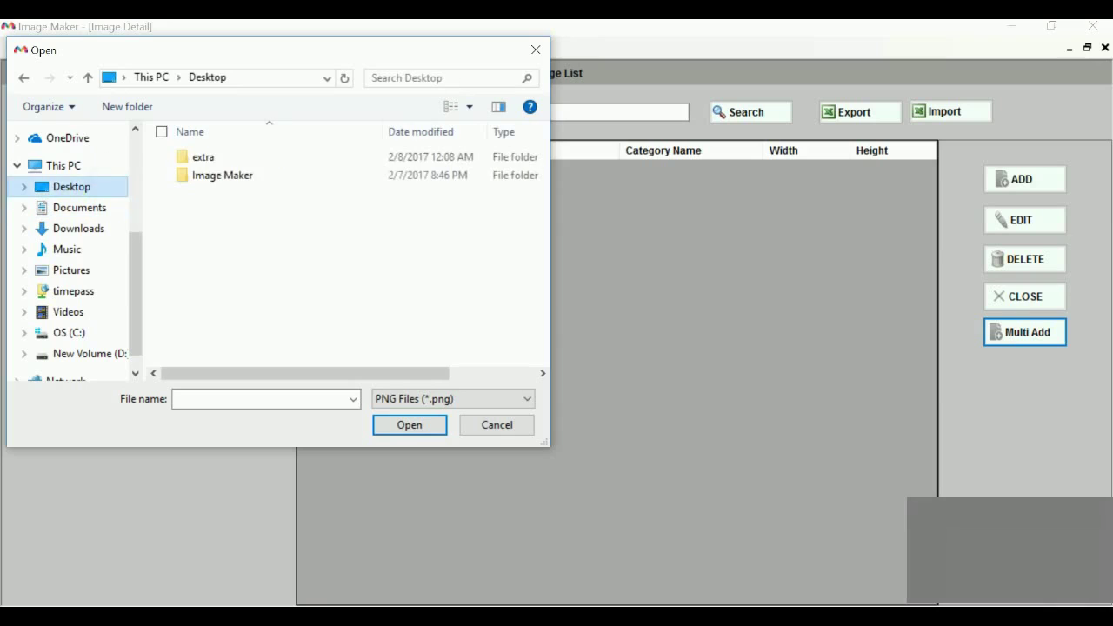
double_click(223, 176)
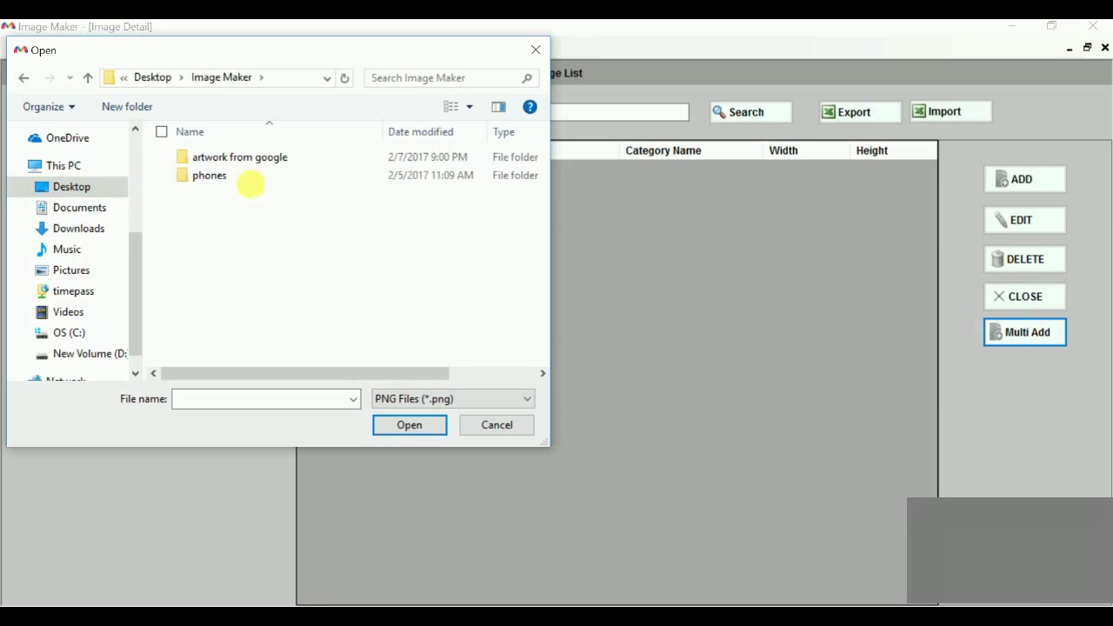
double_click(218, 176)
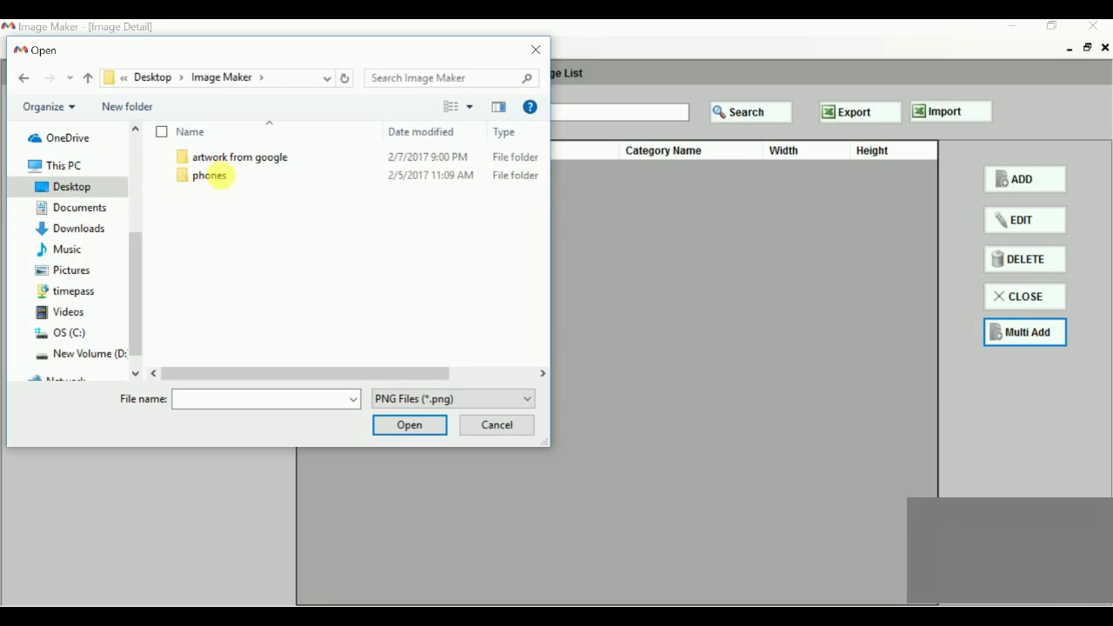
key("ctrl+a")
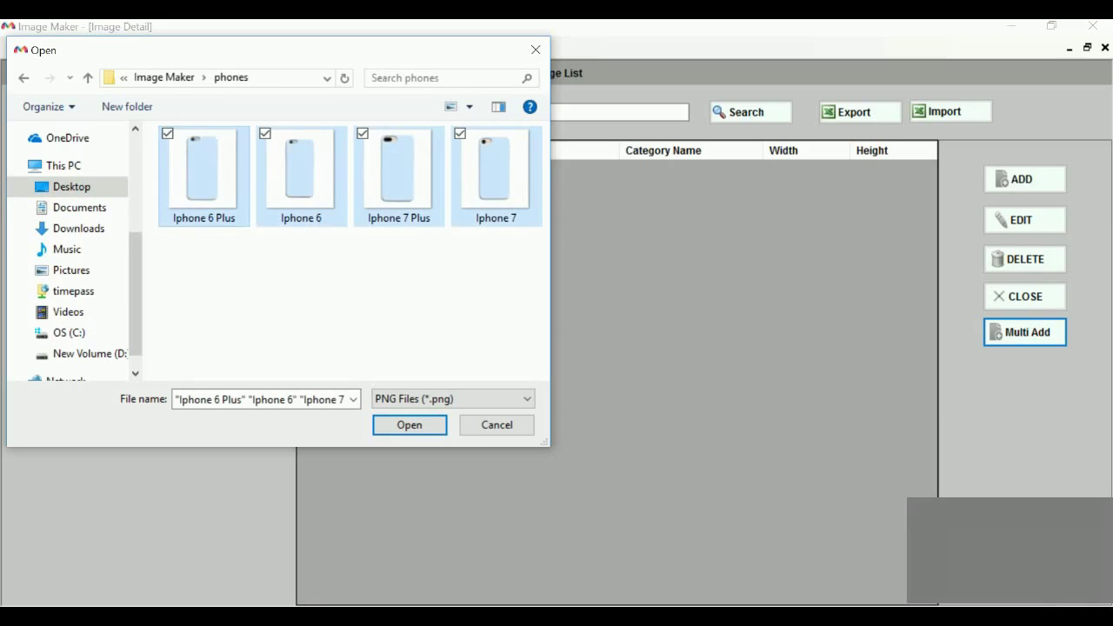
key("Return")
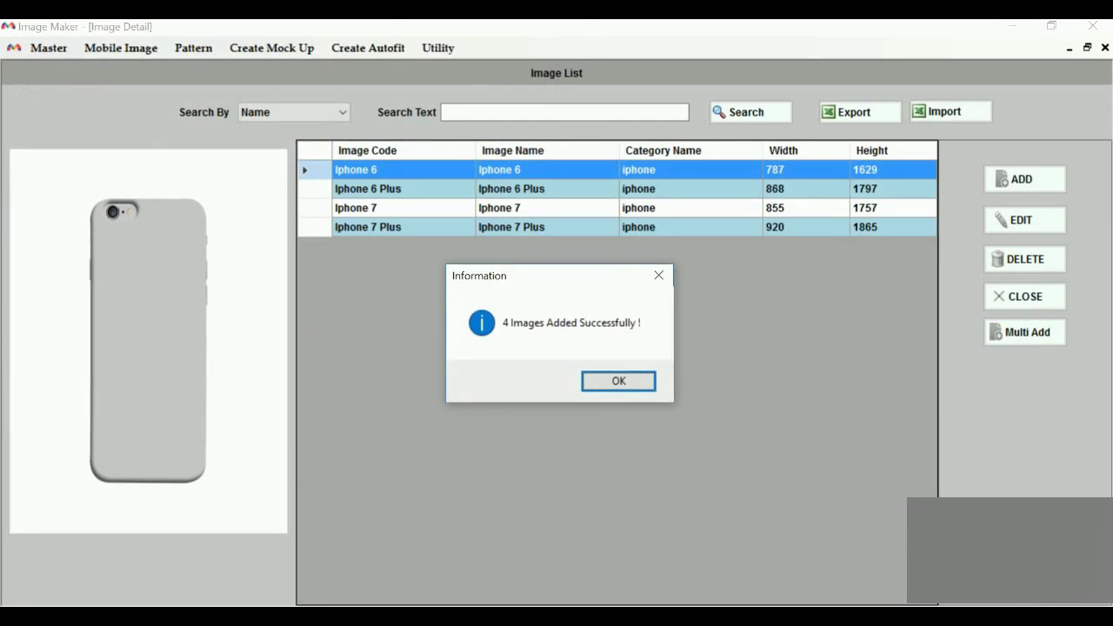
key("Return")
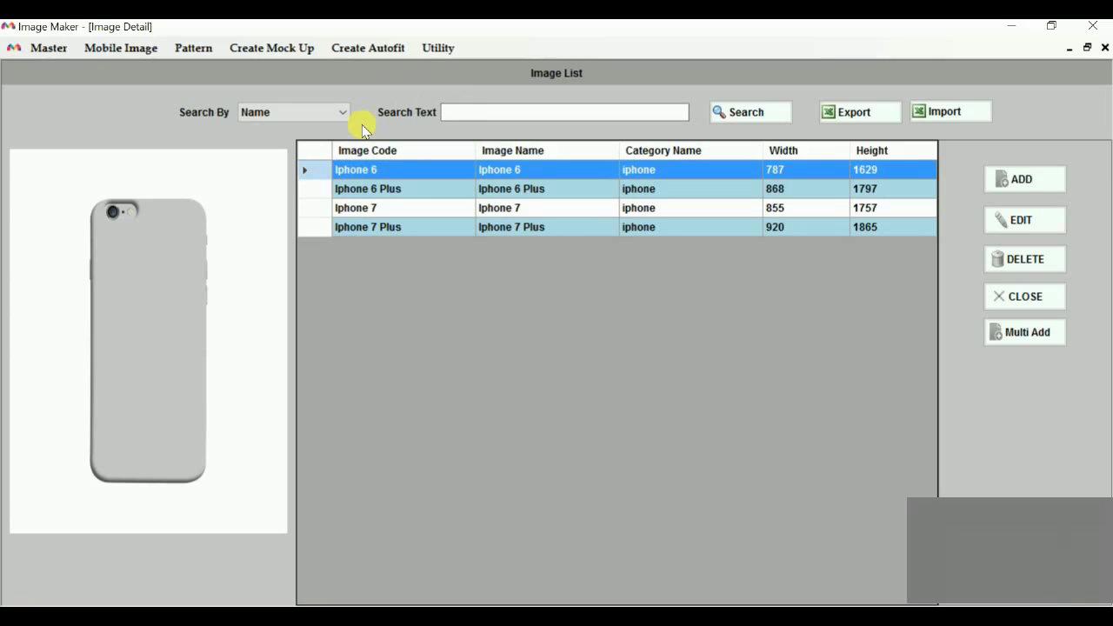
Change the Iphone 6 image code to ip6 and select all four image rows
double_click(379, 178)
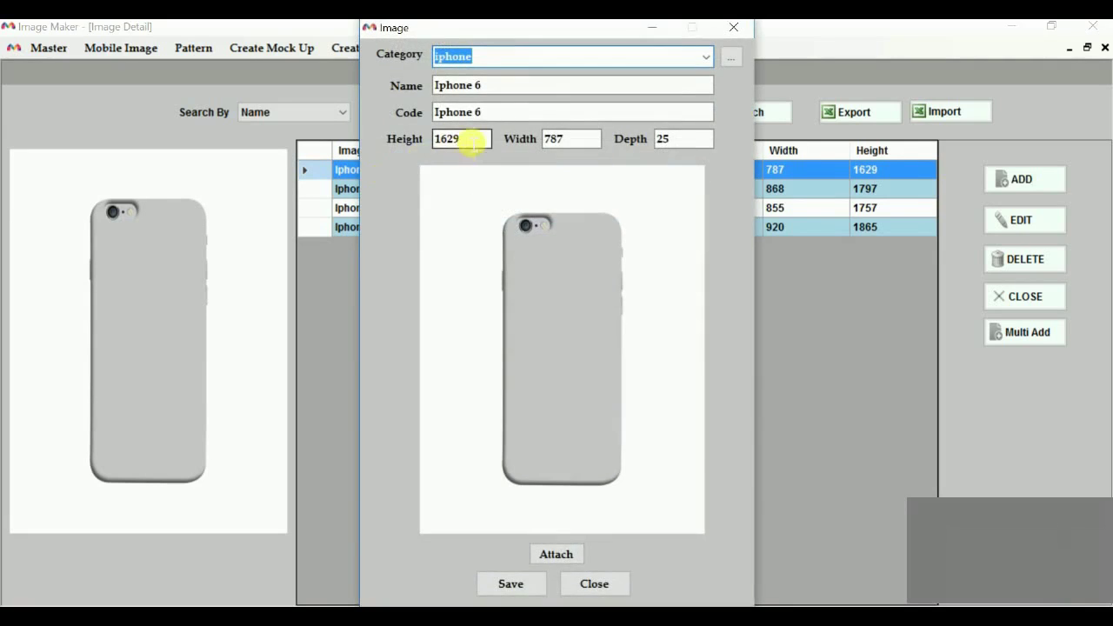
left_click_drag(479, 112, 297, 106)
type("ip6")
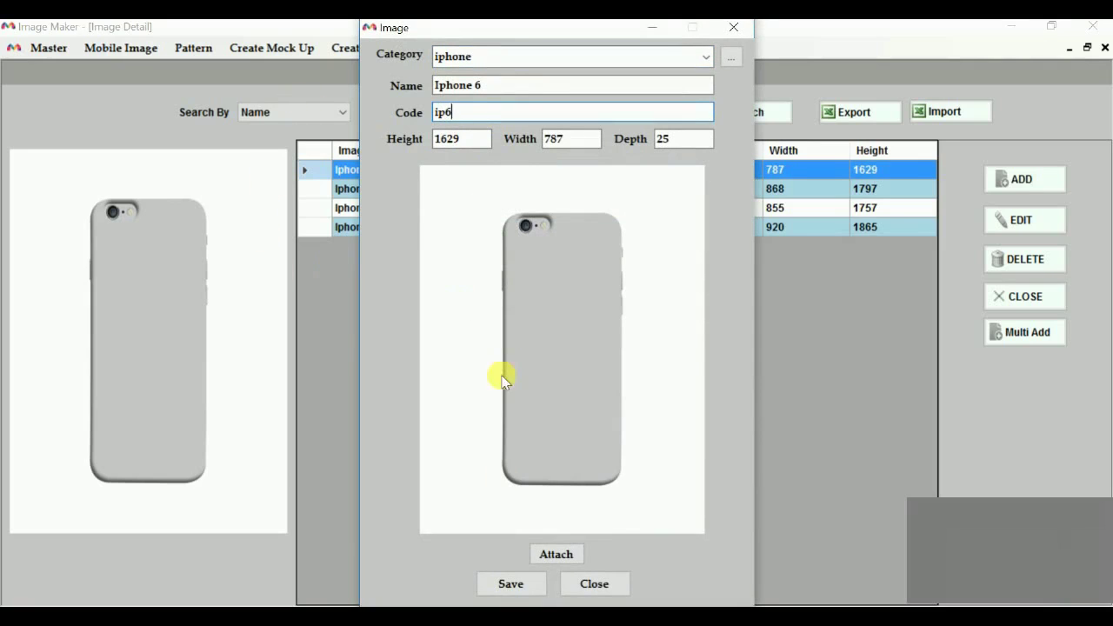
left_click(527, 582)
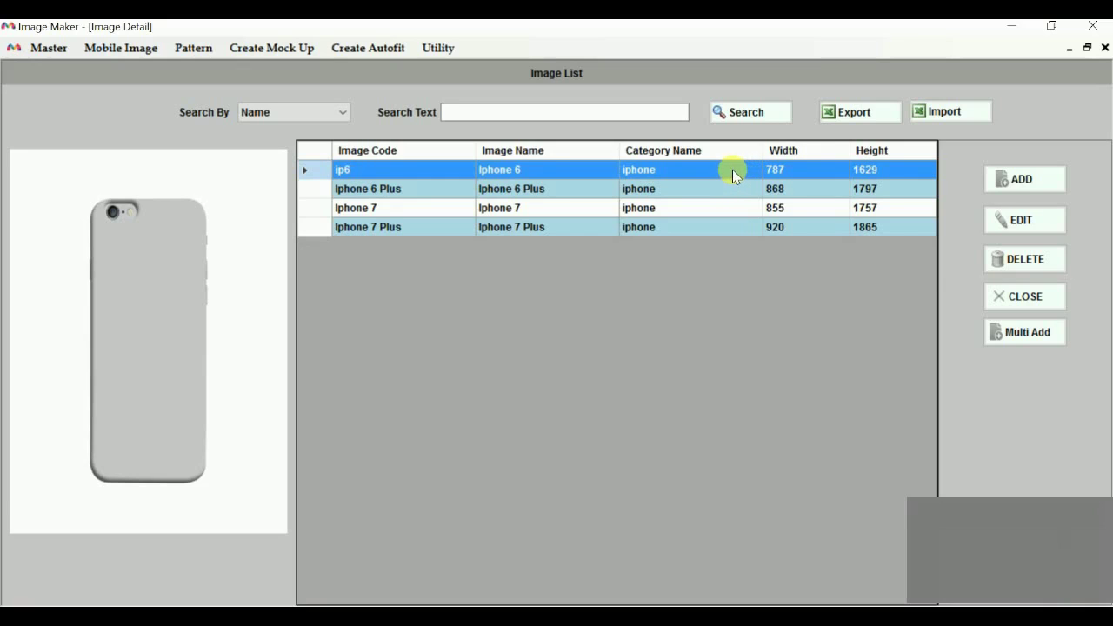
left_click_drag(733, 170, 805, 249)
Export the image list to an Excel file named 'trial' on the Desktop and minimize Image Maker
left_click(821, 112)
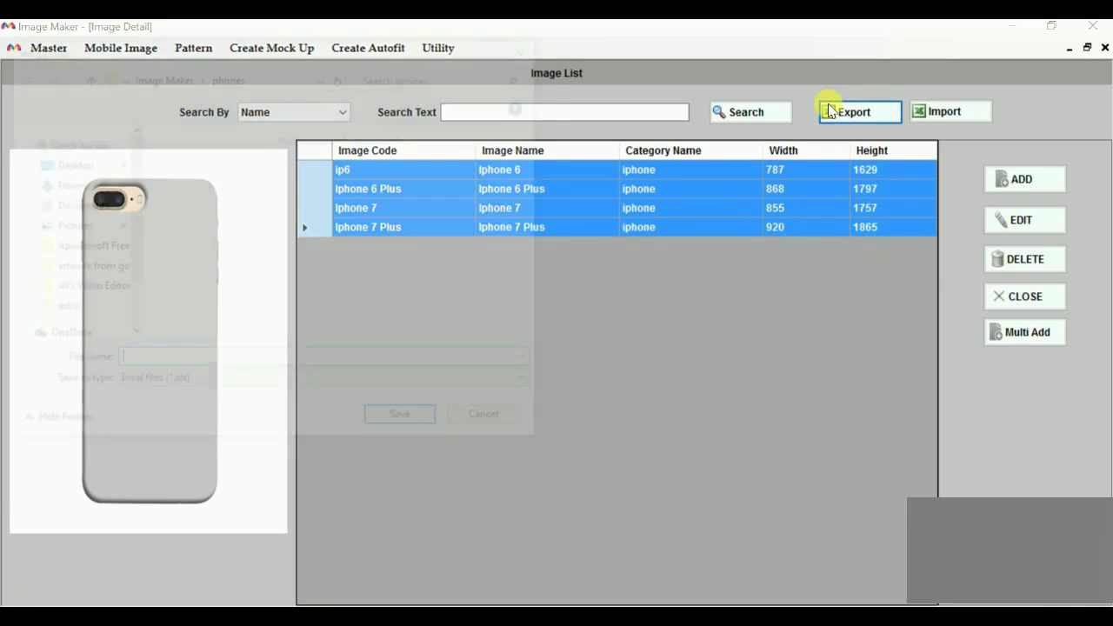
left_click(98, 162)
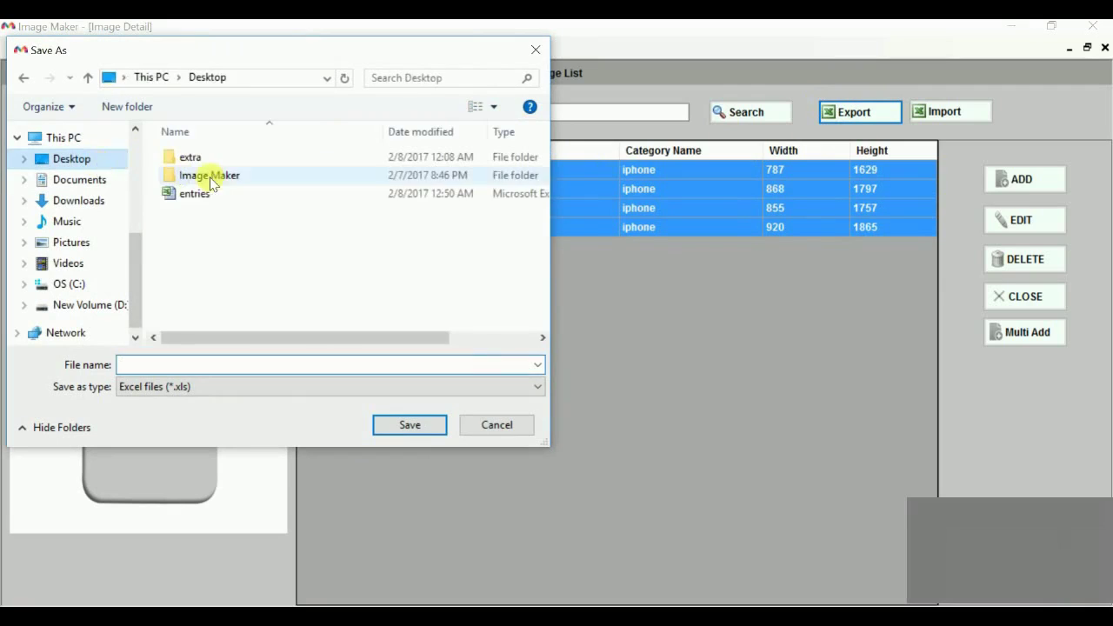
left_click(248, 365)
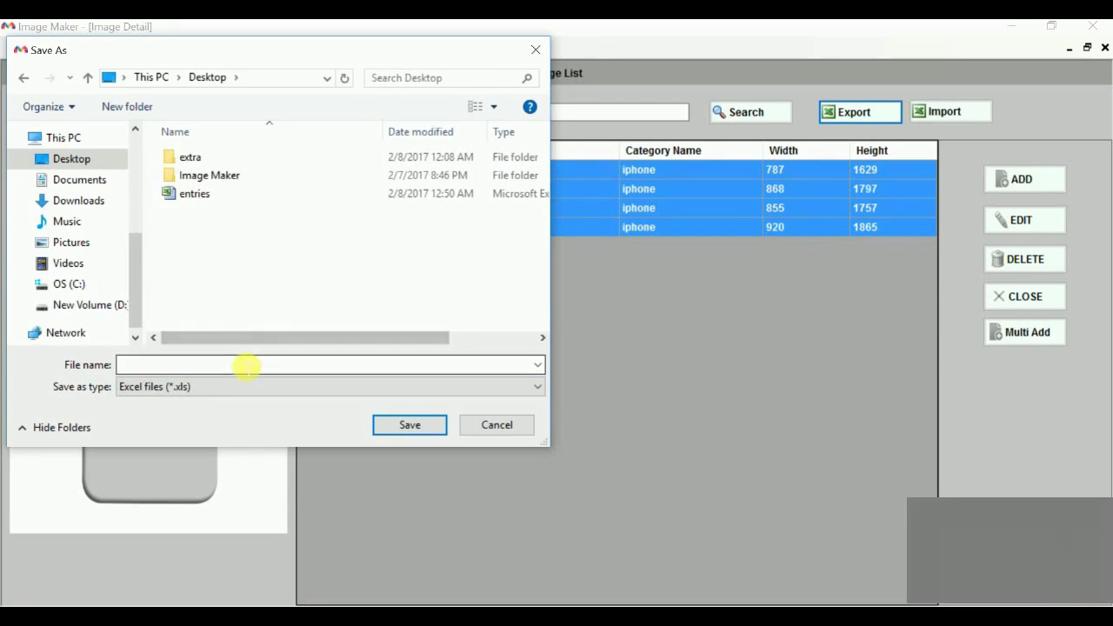
type("trial")
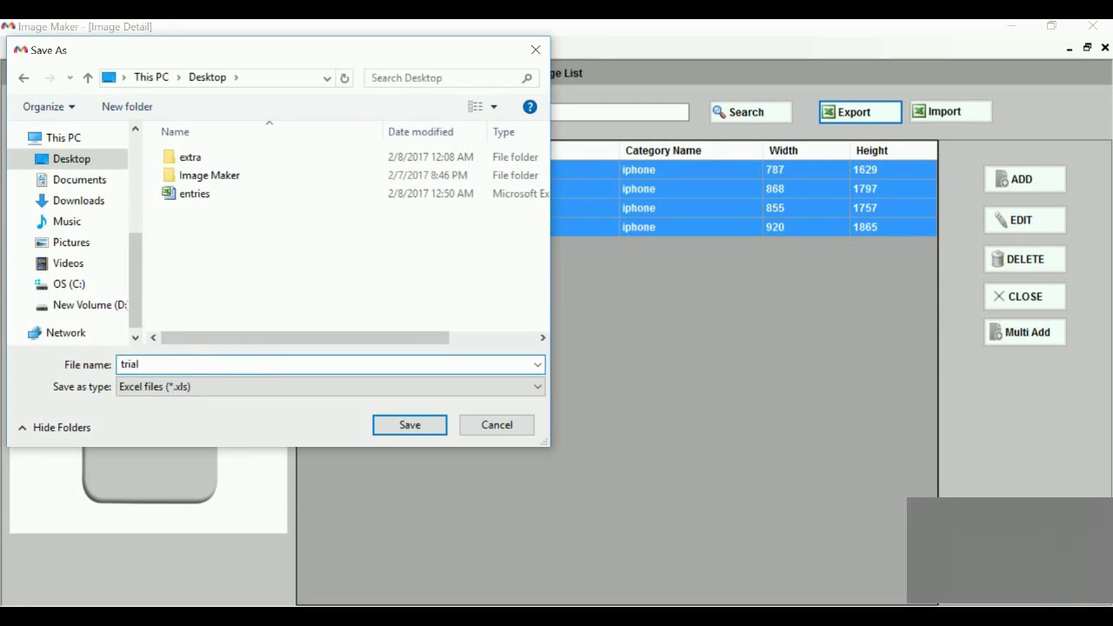
key("Return")
key("Return")
key("super+d")
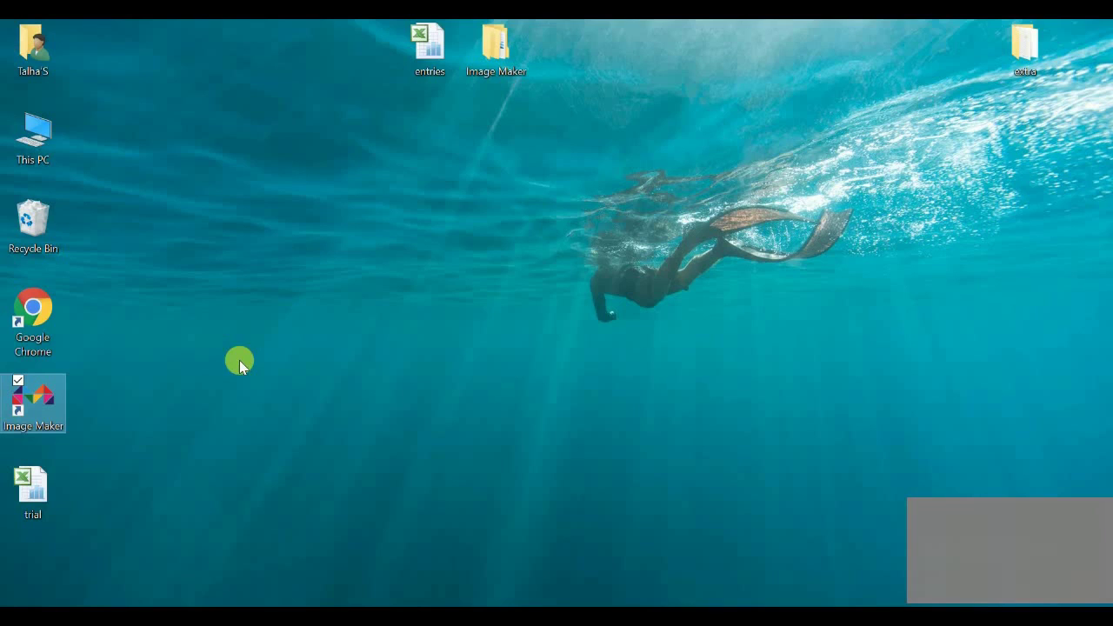
Copy the Width and Height values D2:E5 from the entries workbook
double_click(422, 69)
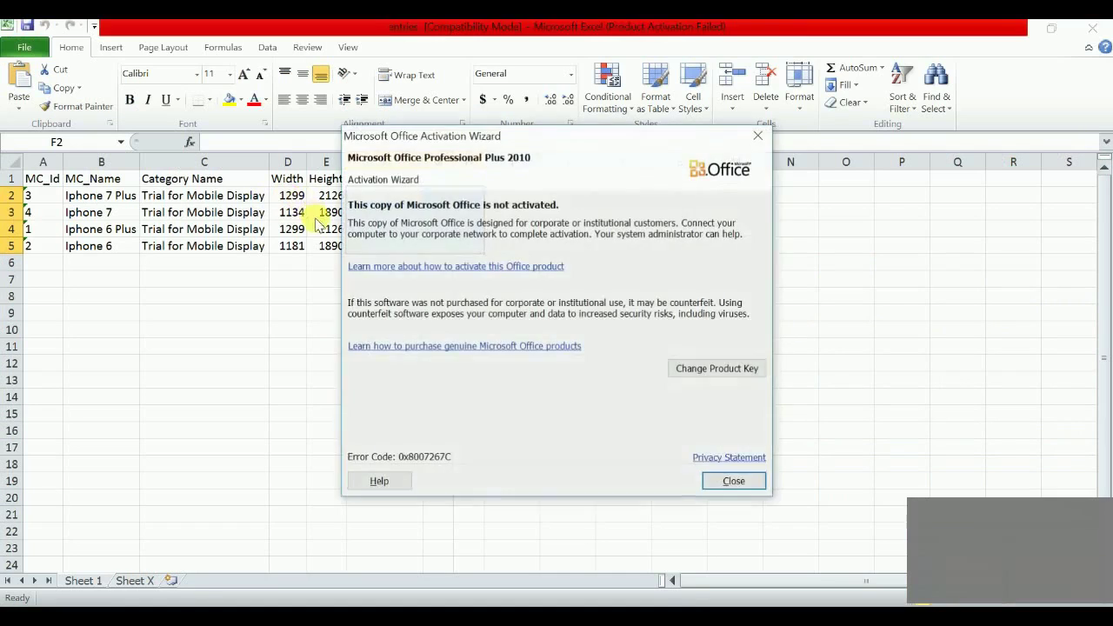
left_click(729, 482)
left_click_drag(295, 197, 336, 247)
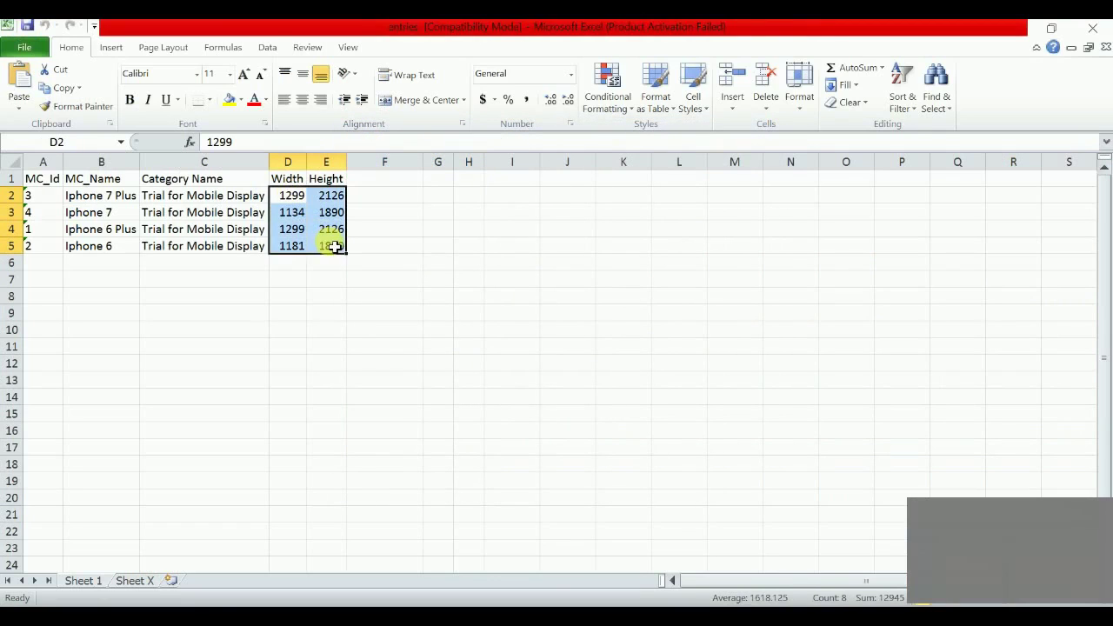
key("ctrl+c")
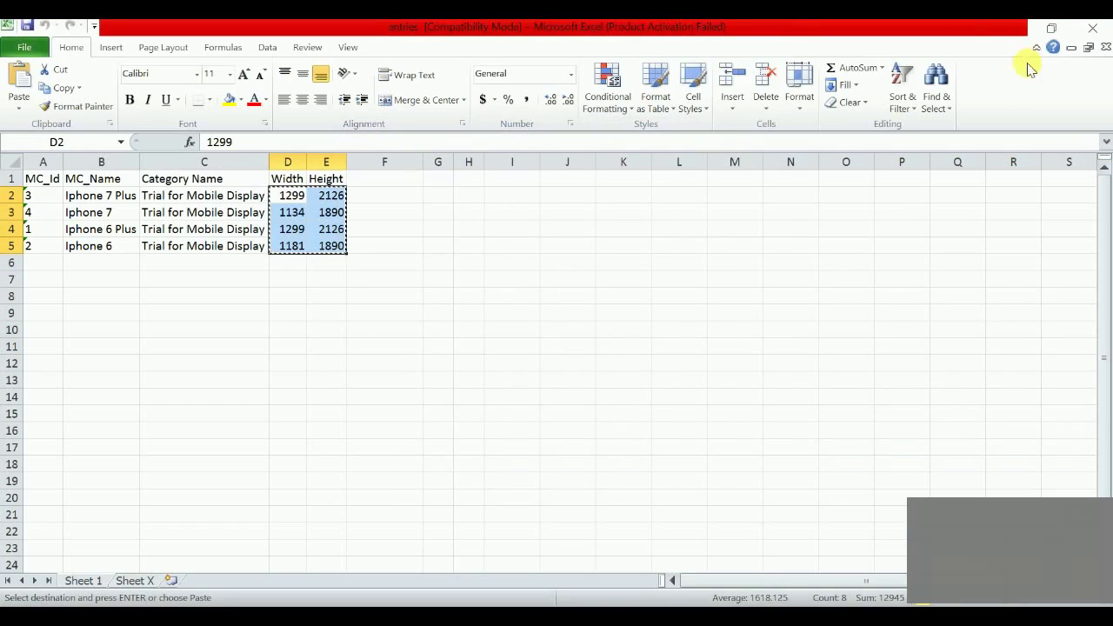
left_click(1015, 24)
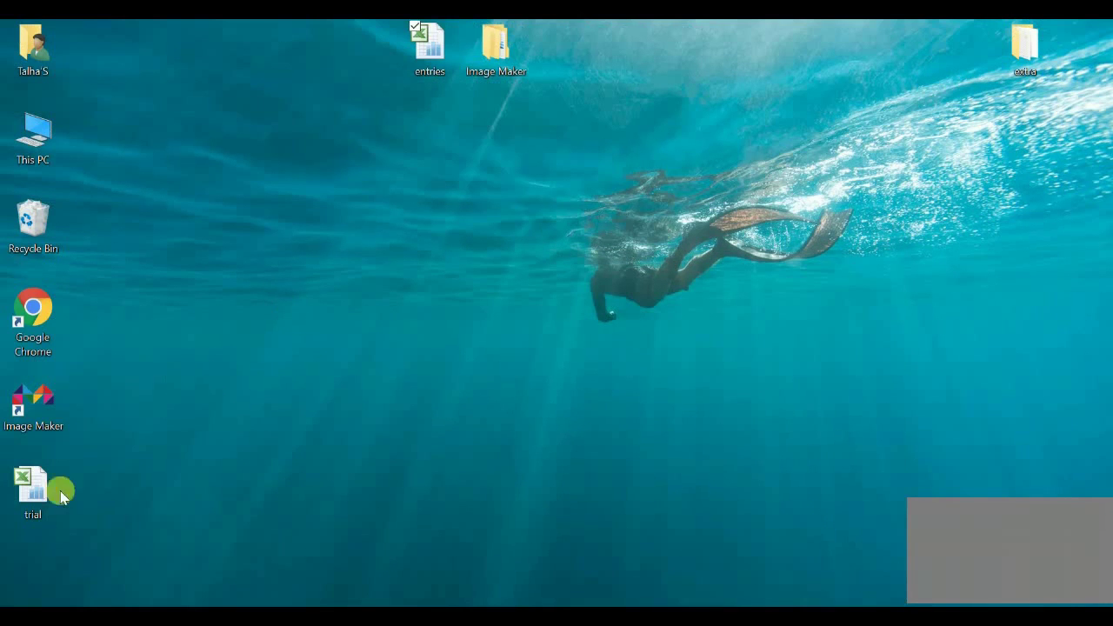
Paste the copied sizes into D2:E5 of the trial workbook and close Excel
double_click(44, 518)
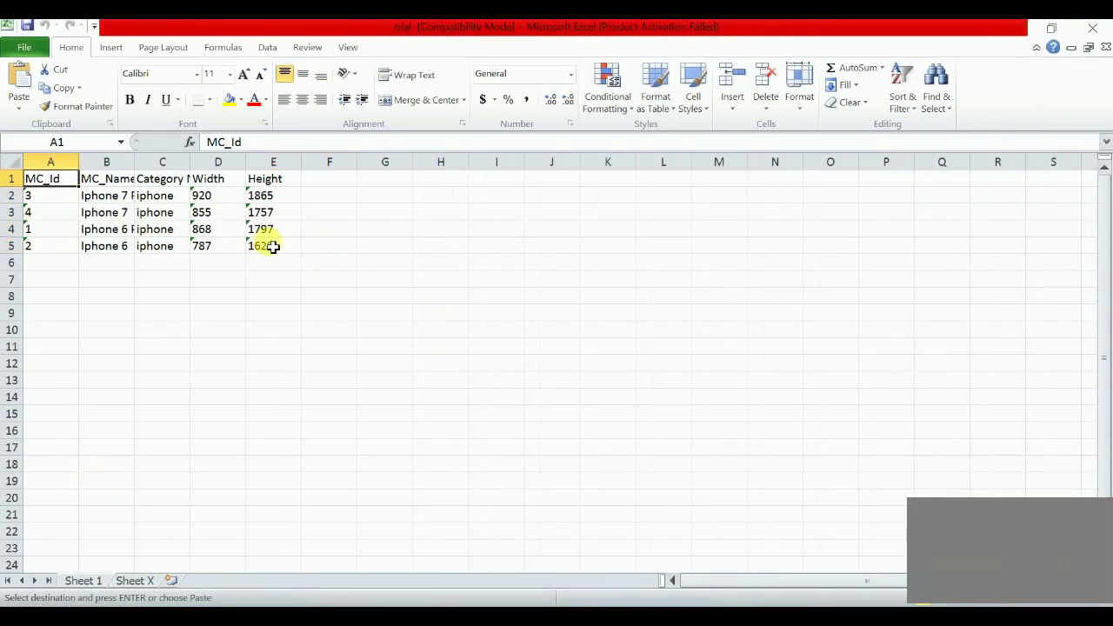
left_click_drag(218, 192, 302, 245)
key("ctrl+v")
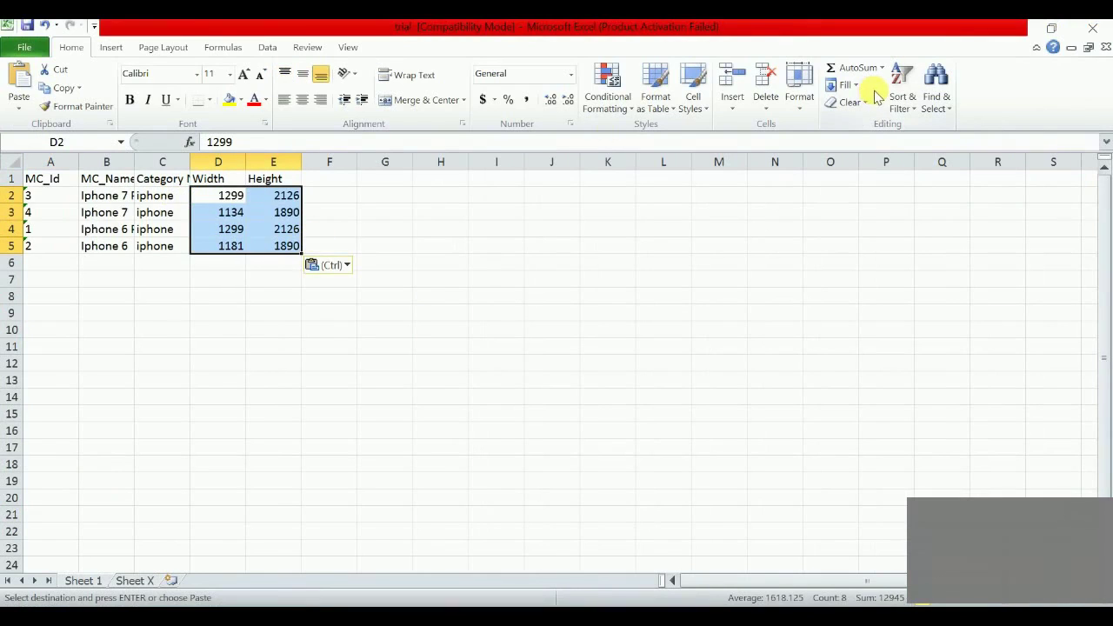
key("Escape")
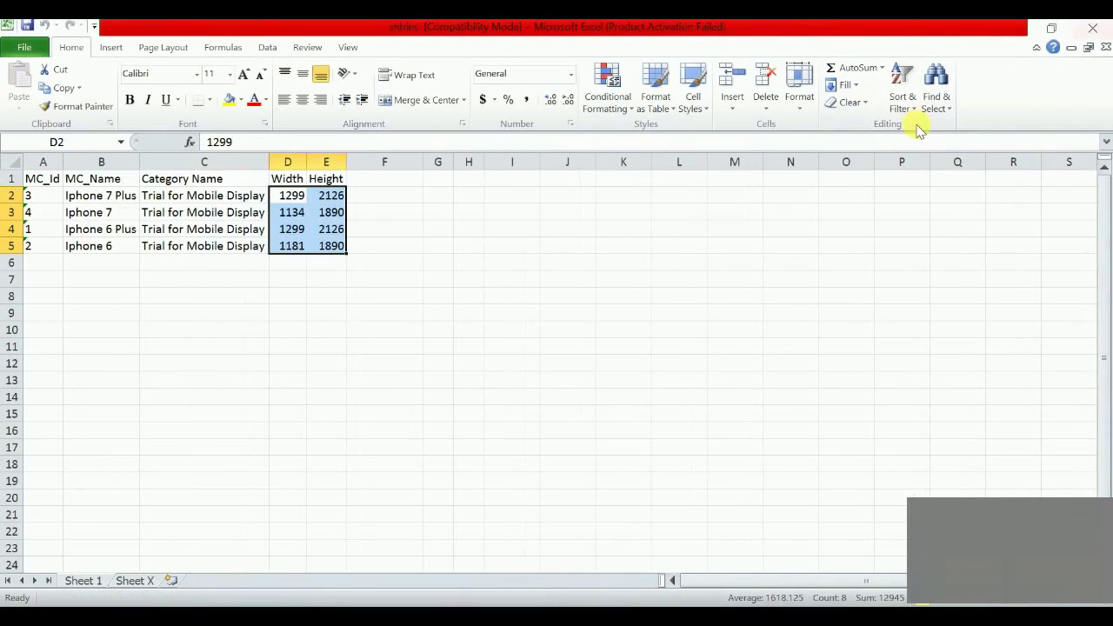
left_click(1092, 28)
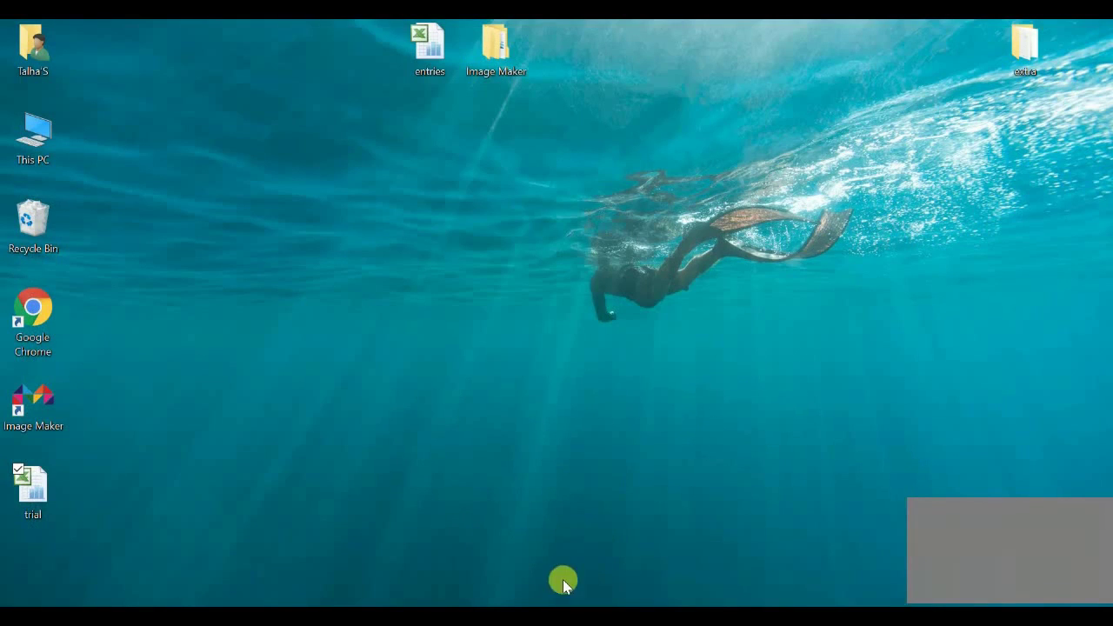
left_click(541, 605)
Import the updated trial spreadsheet into the image list, then close the Image Detail window
left_click(952, 111)
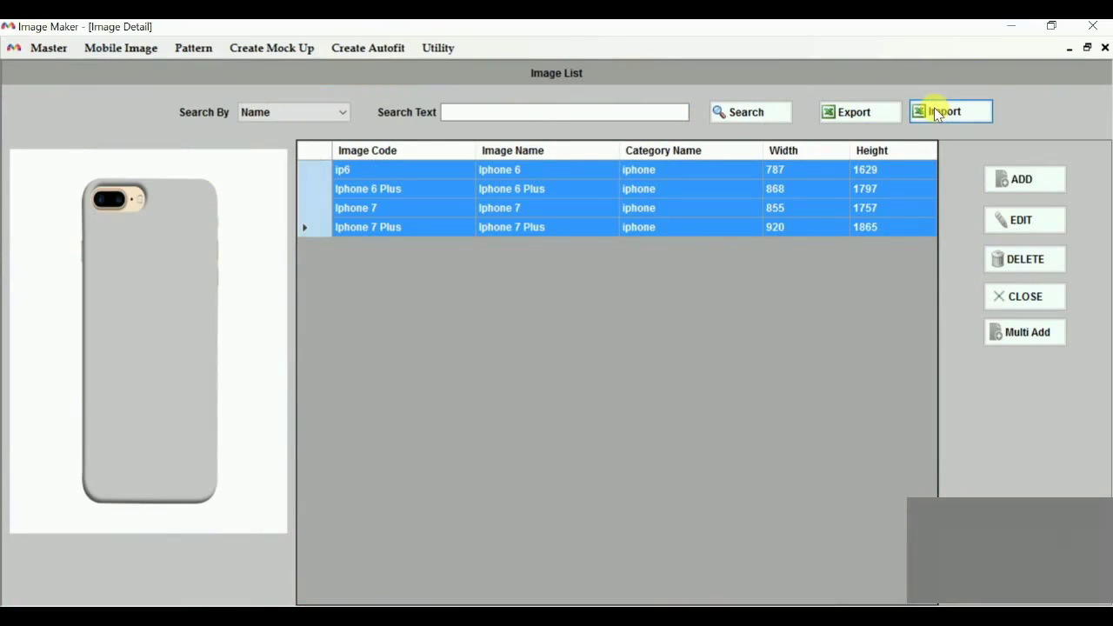
left_click(224, 217)
double_click(222, 219)
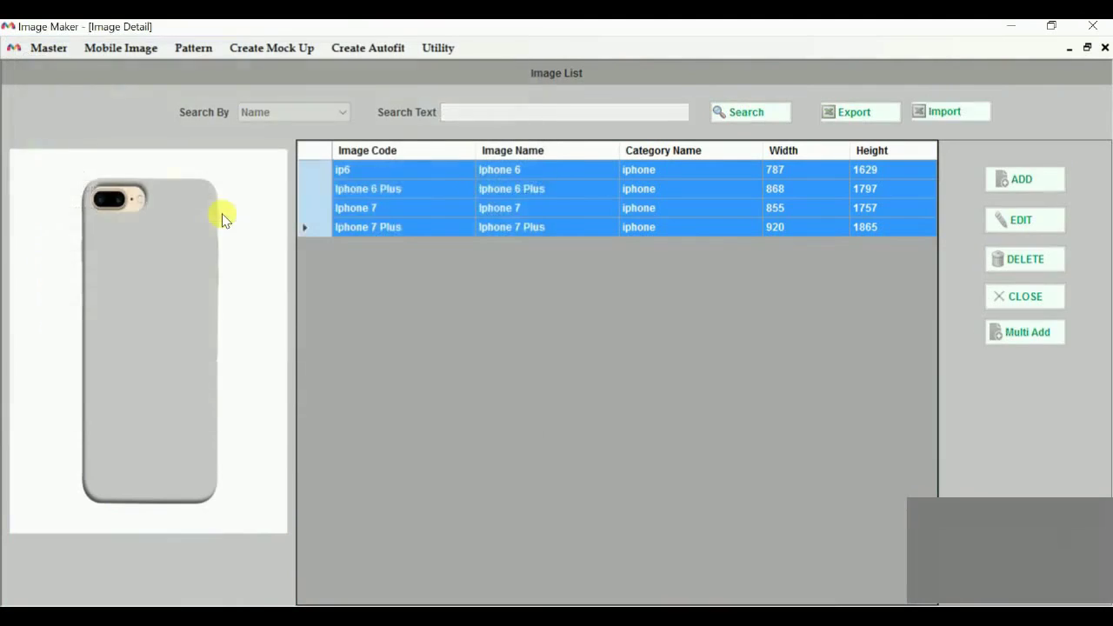
key("Return")
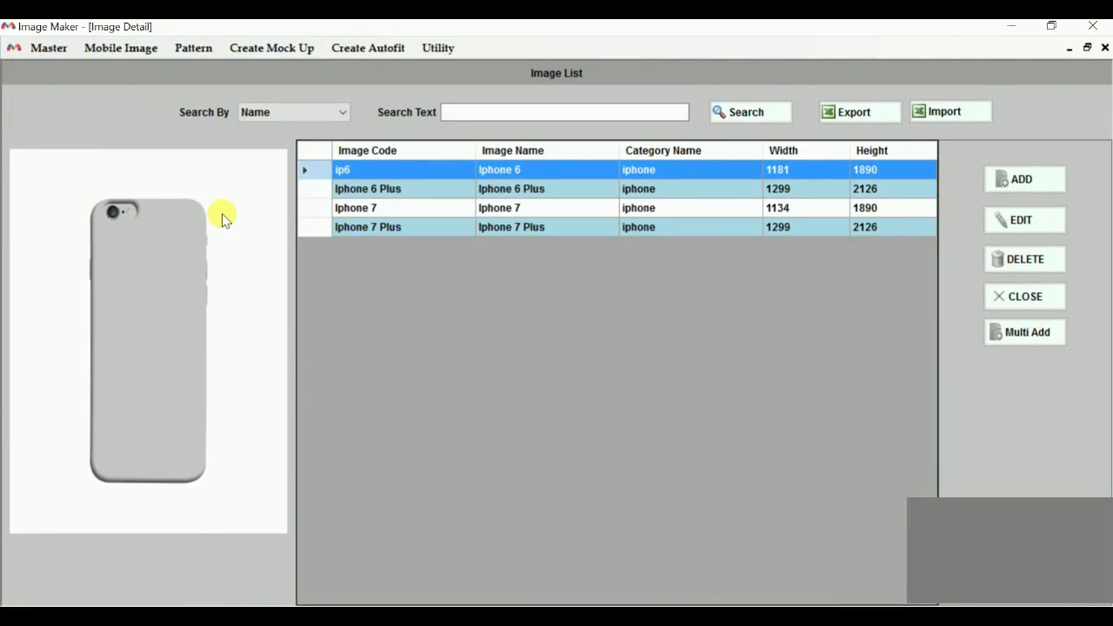
left_click(1105, 47)
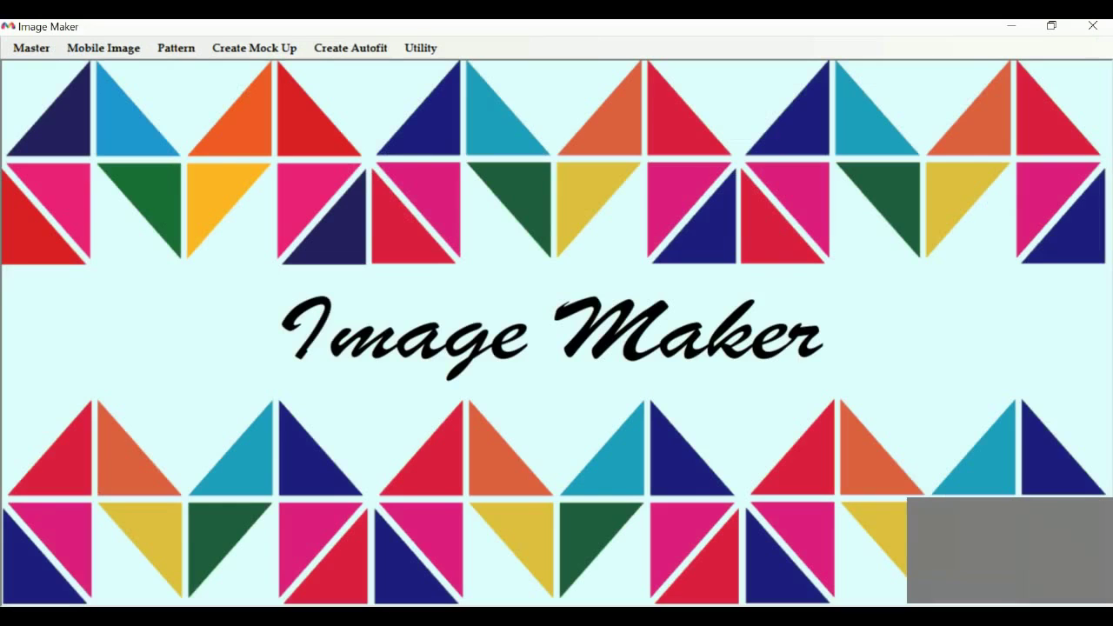
Add all ten images from the artwork from google\Abstract folder as abstract patterns
left_click(175, 47)
left_click(170, 74)
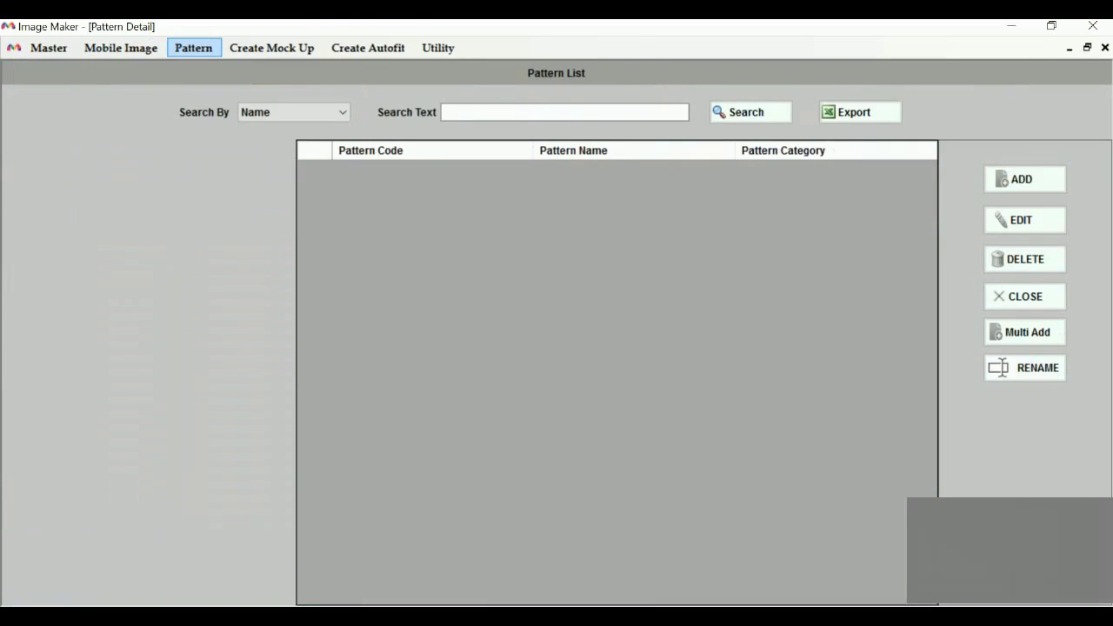
left_click(1027, 332)
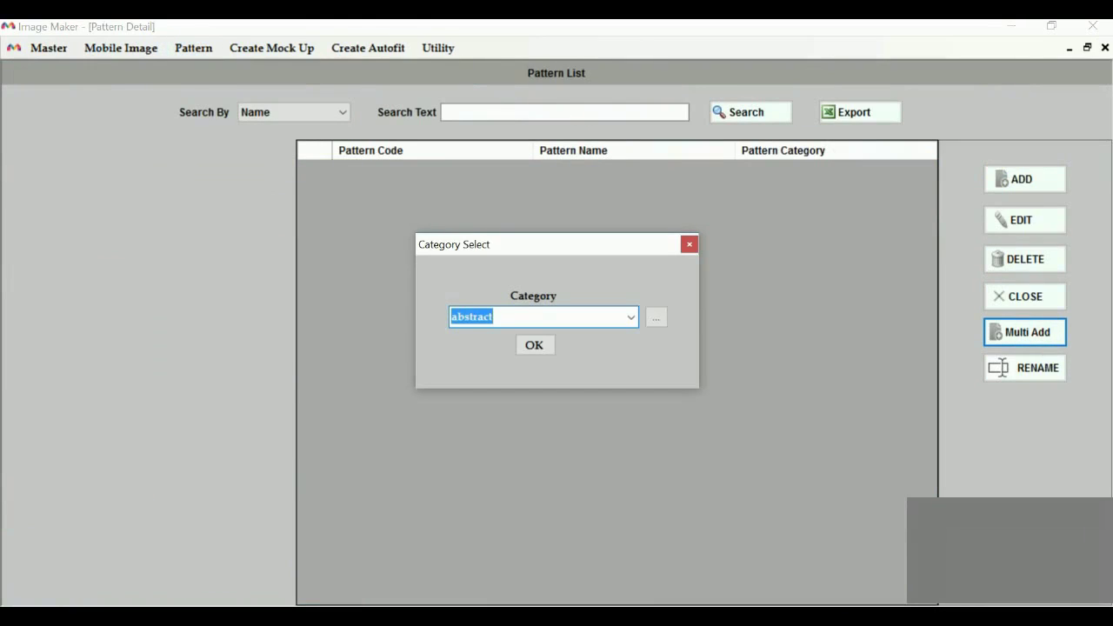
key("Return")
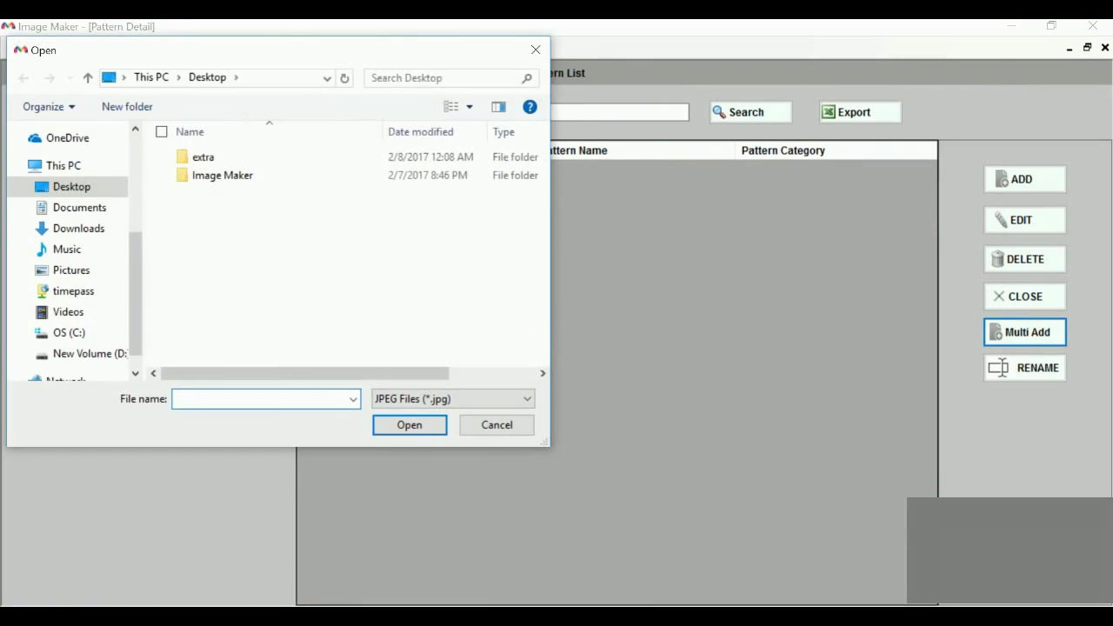
double_click(221, 175)
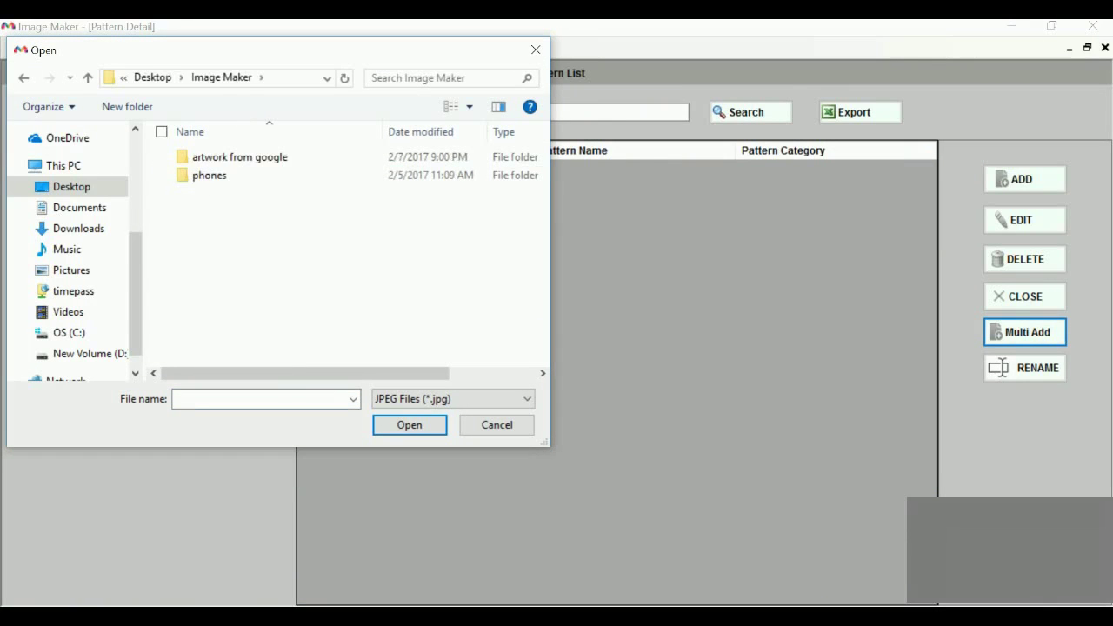
double_click(228, 157)
double_click(203, 170)
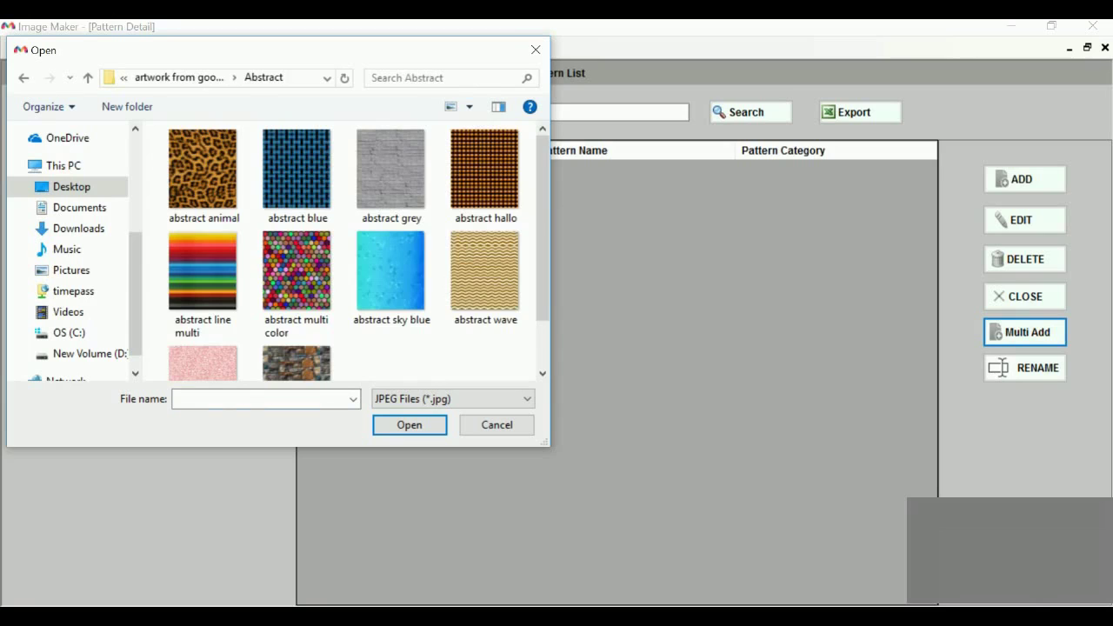
key("ctrl+a")
key("Return")
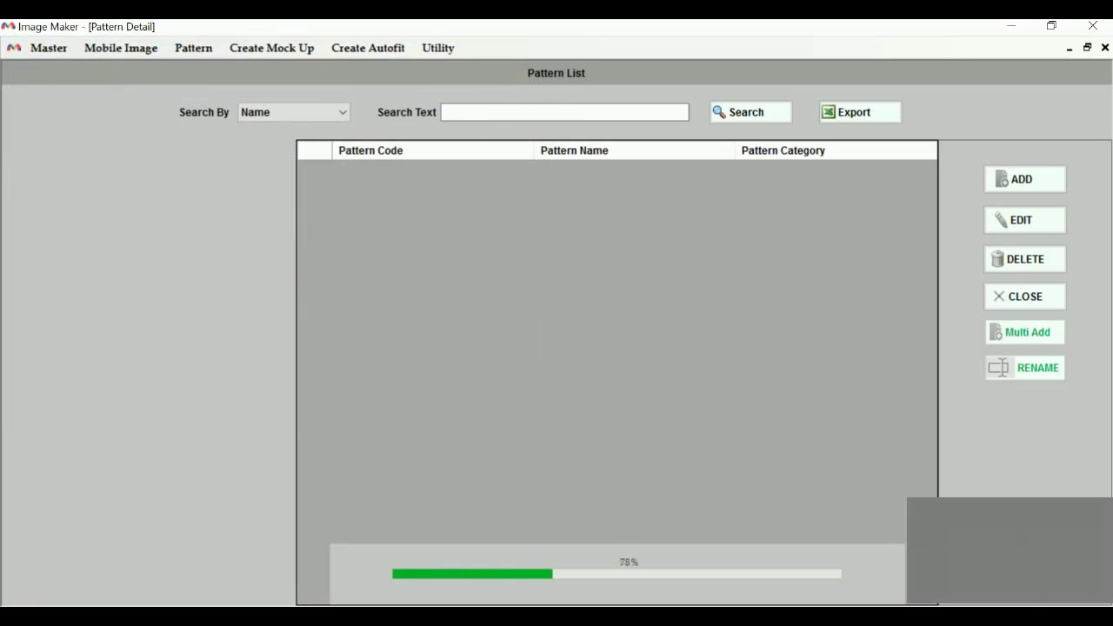
key("Return")
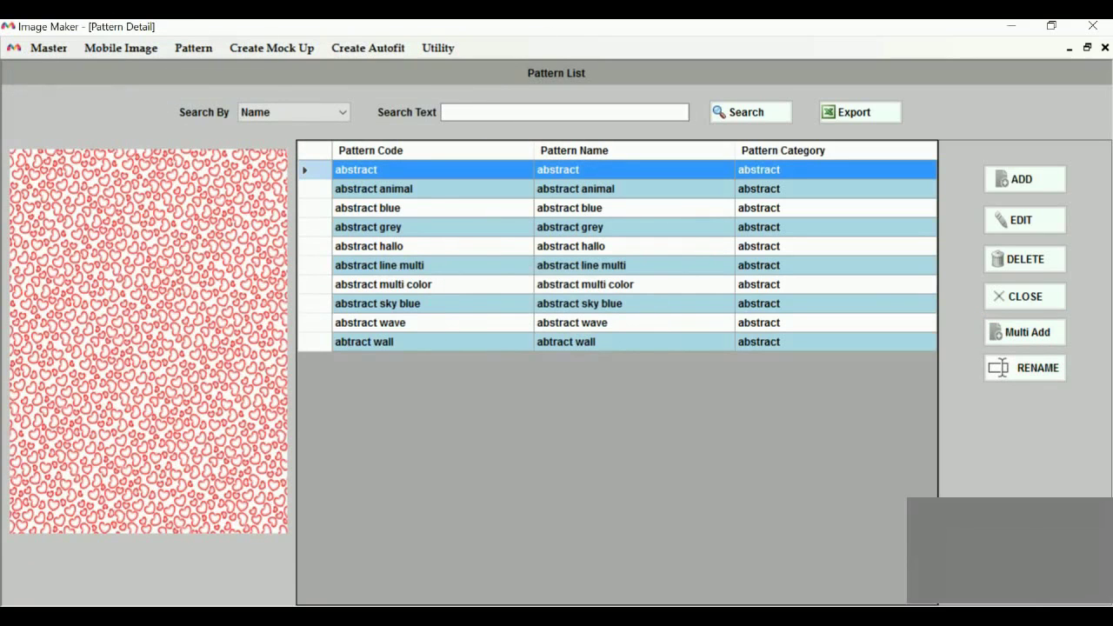
Add the three Cartoon folder images (Captain America Cartoon, Hulk, Life) as cartoon patterns
key("Return")
key("alt+Down")
key("Down")
key("Return")
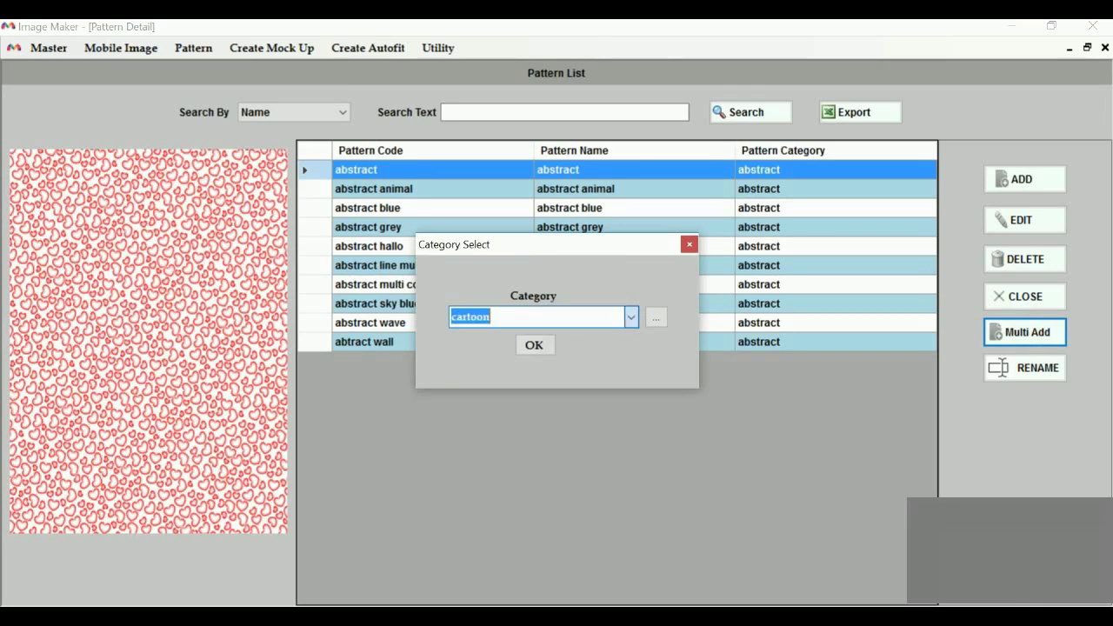
key("Return")
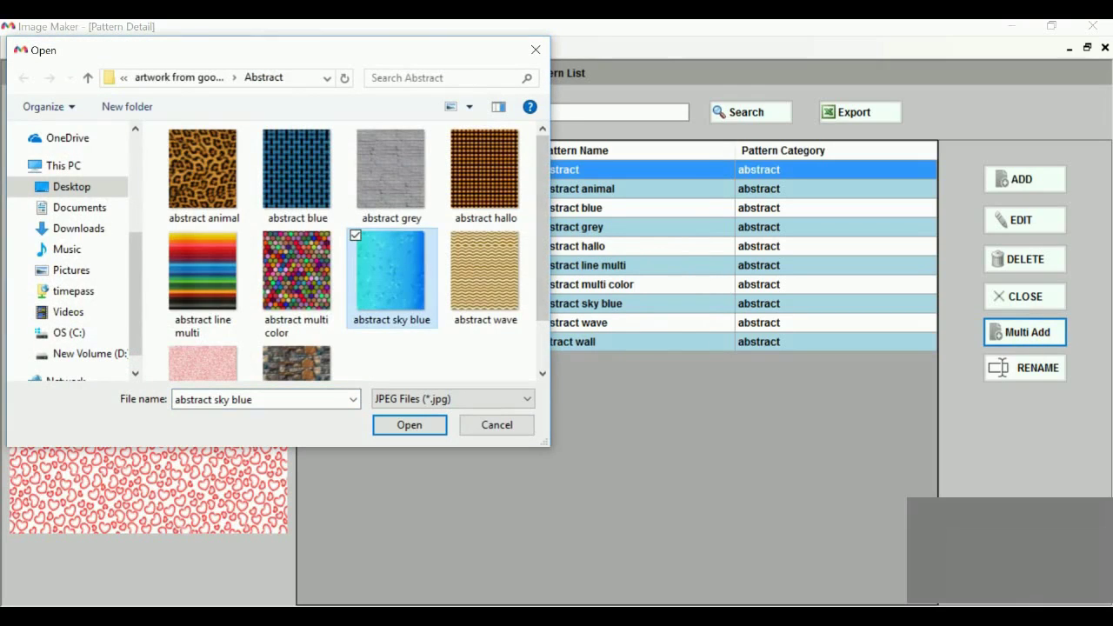
key("alt+Up")
left_click(300, 174)
key("Return")
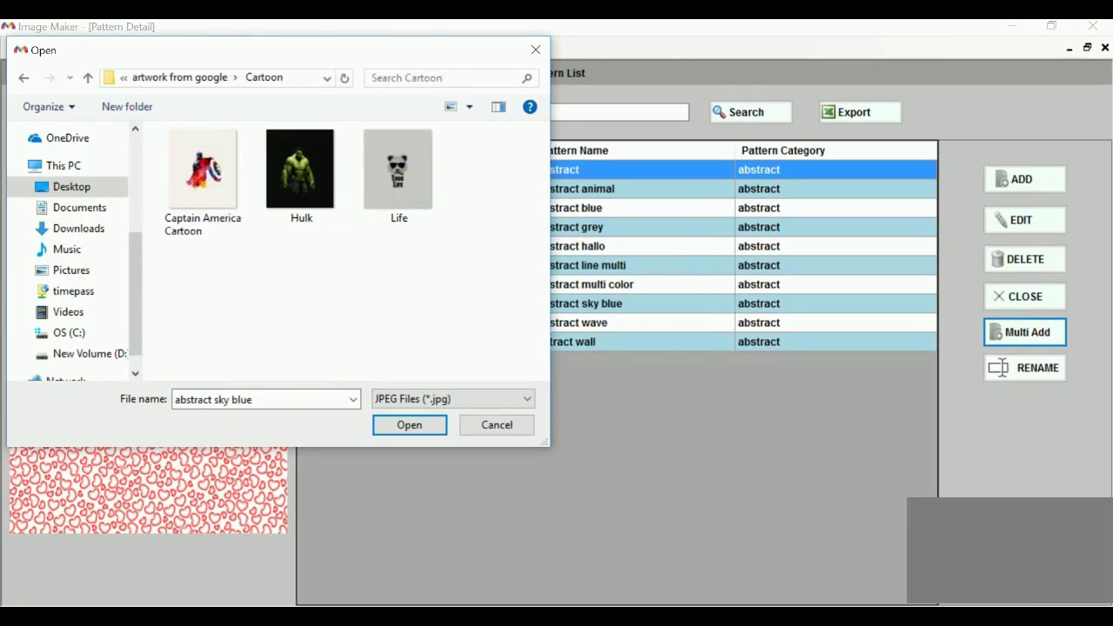
key("ctrl+a")
key("Return")
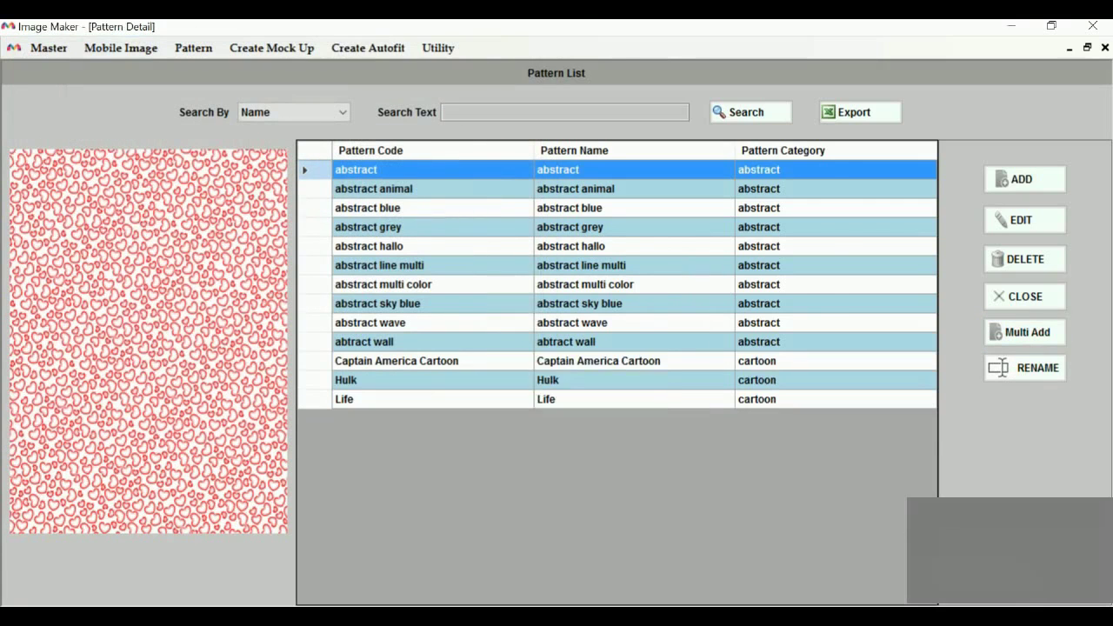
key("Return")
key("Return")
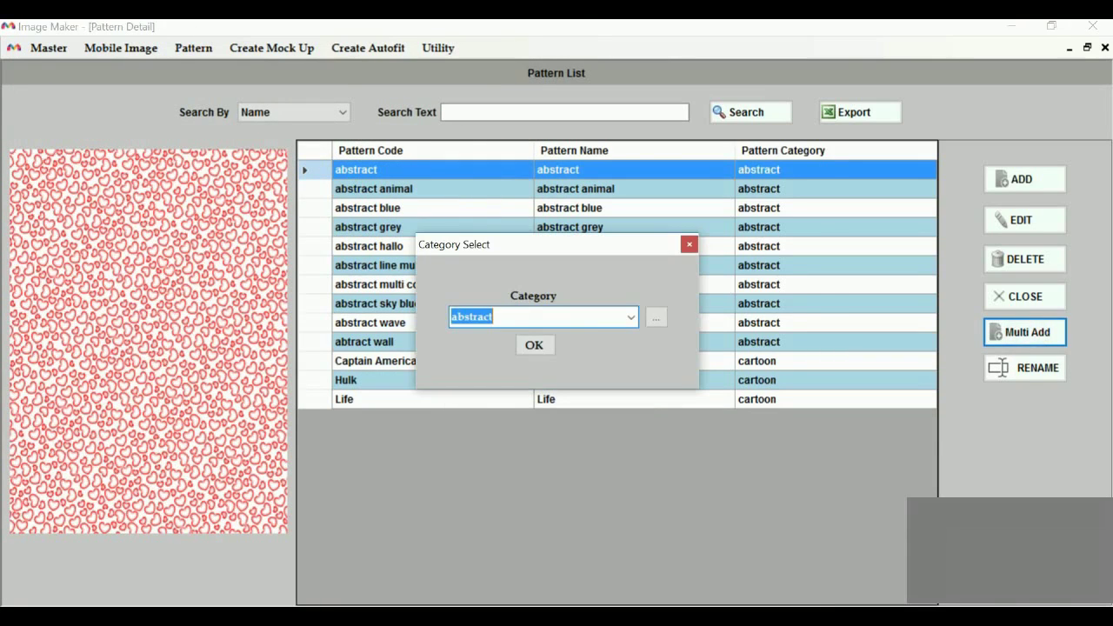
Add the Love and Wrong images from the typo folder as typo patterns
key("alt+Down")
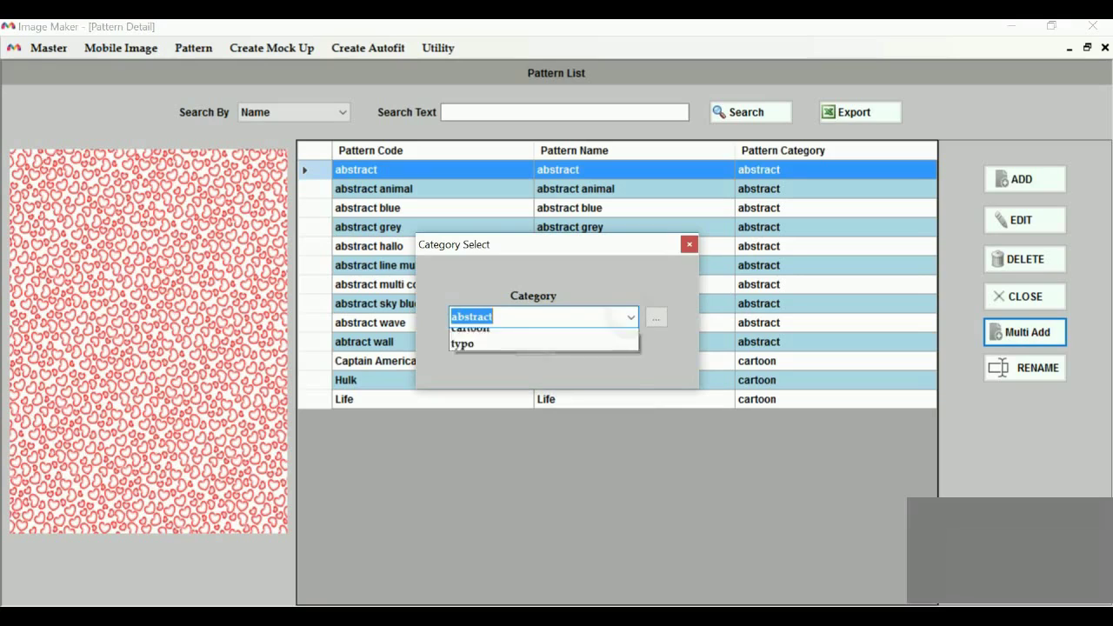
key("Down")
key("Down")
key("Return")
key("Tab")
key("Return")
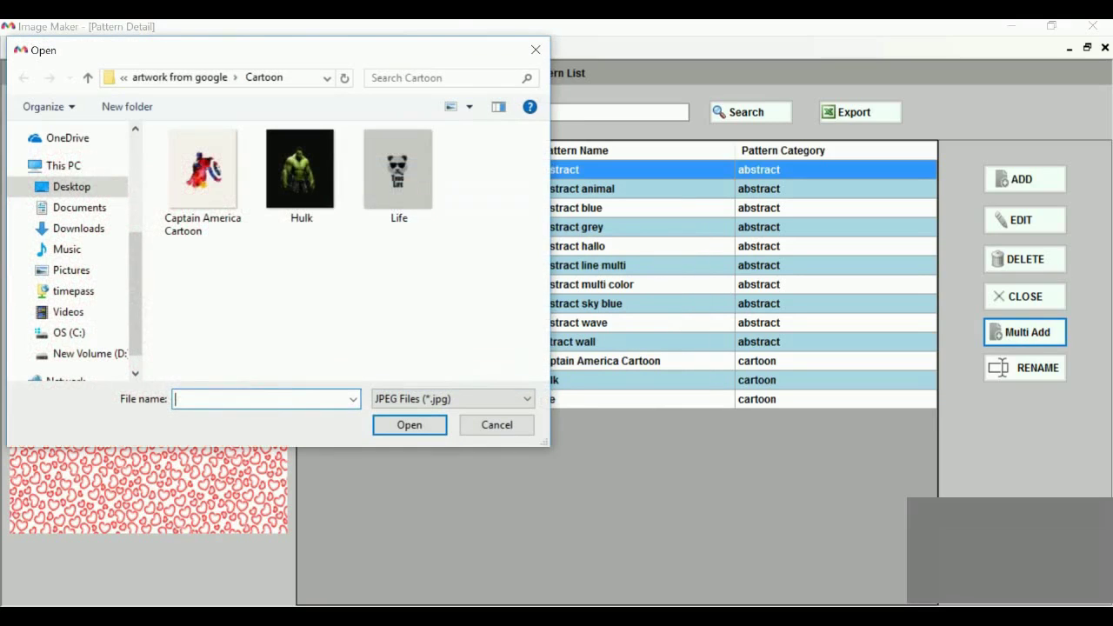
key("alt+Up")
key("Right")
key("Return")
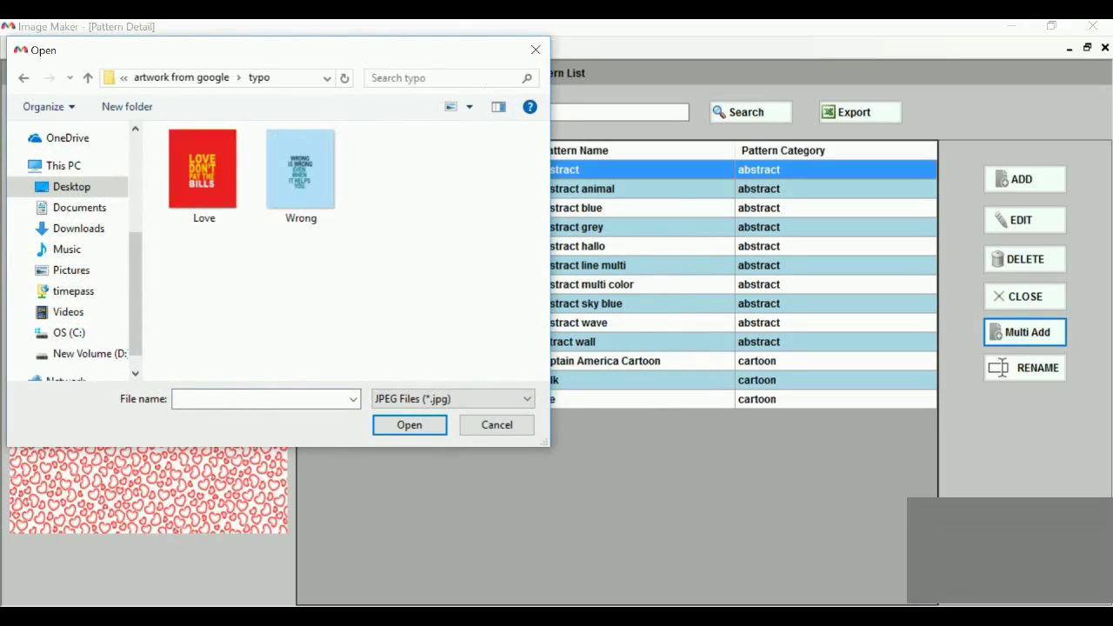
key("ctrl+a")
key("Return")
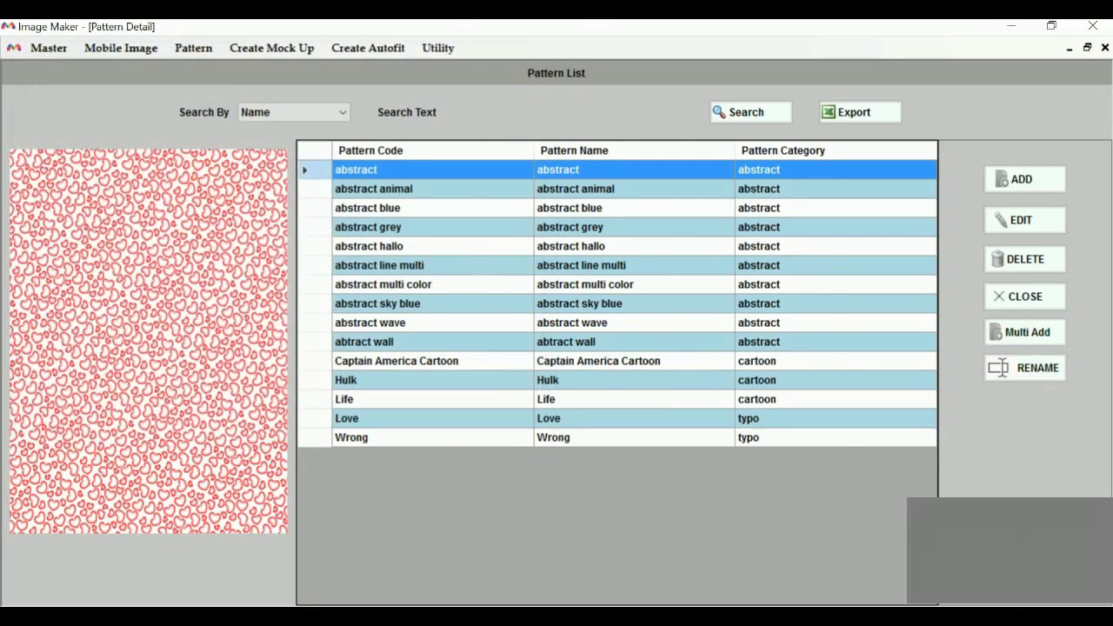
key("Return")
left_click(662, 380)
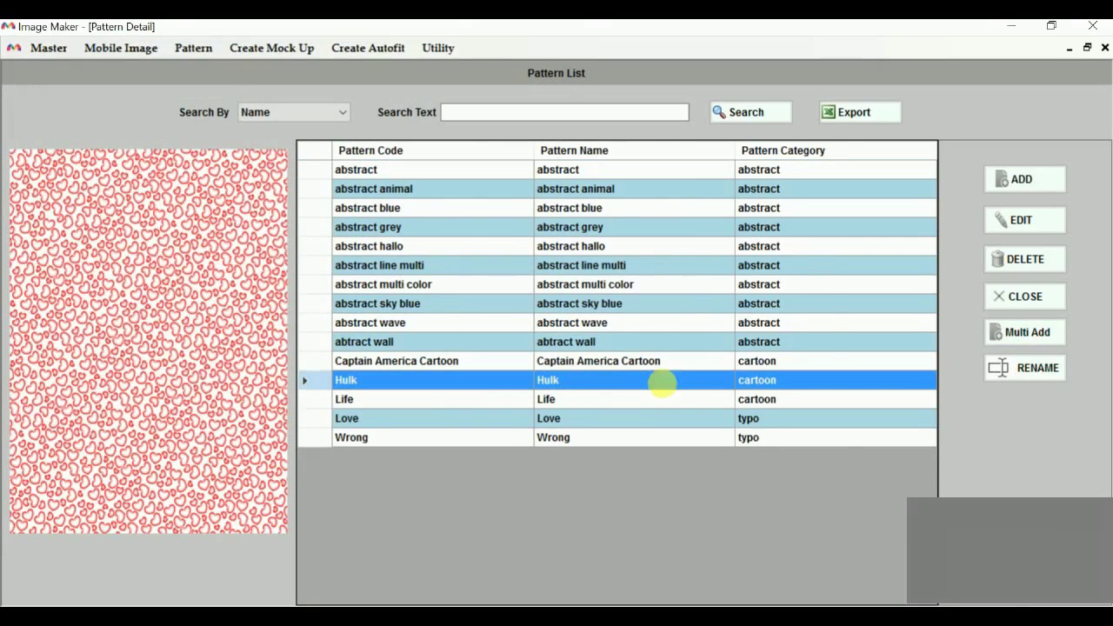
left_click_drag(551, 437, 486, 159)
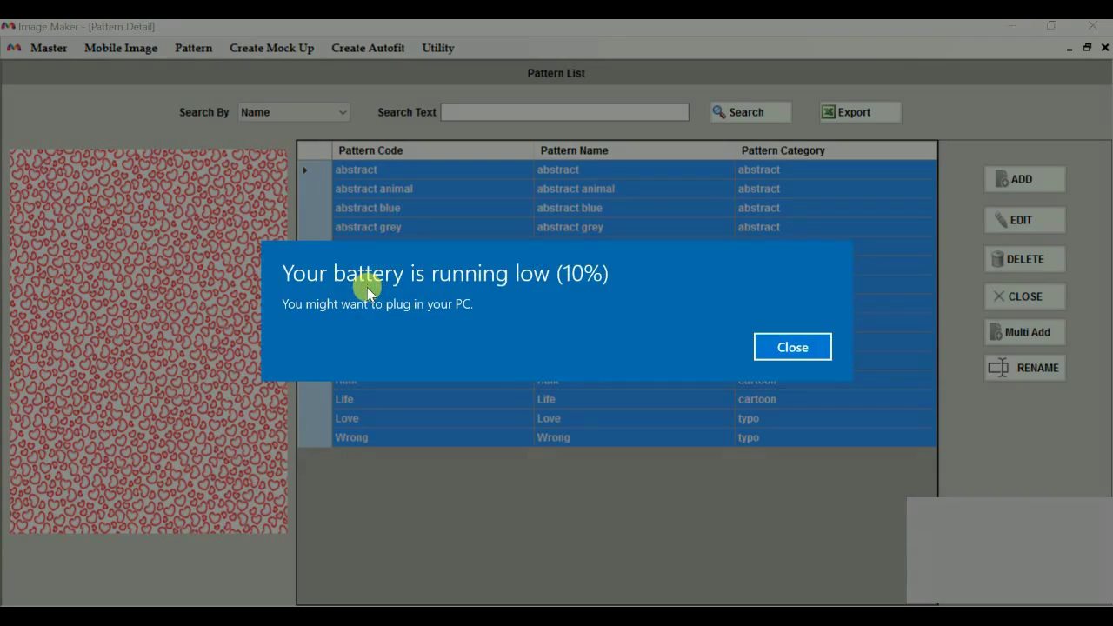
left_click(791, 347)
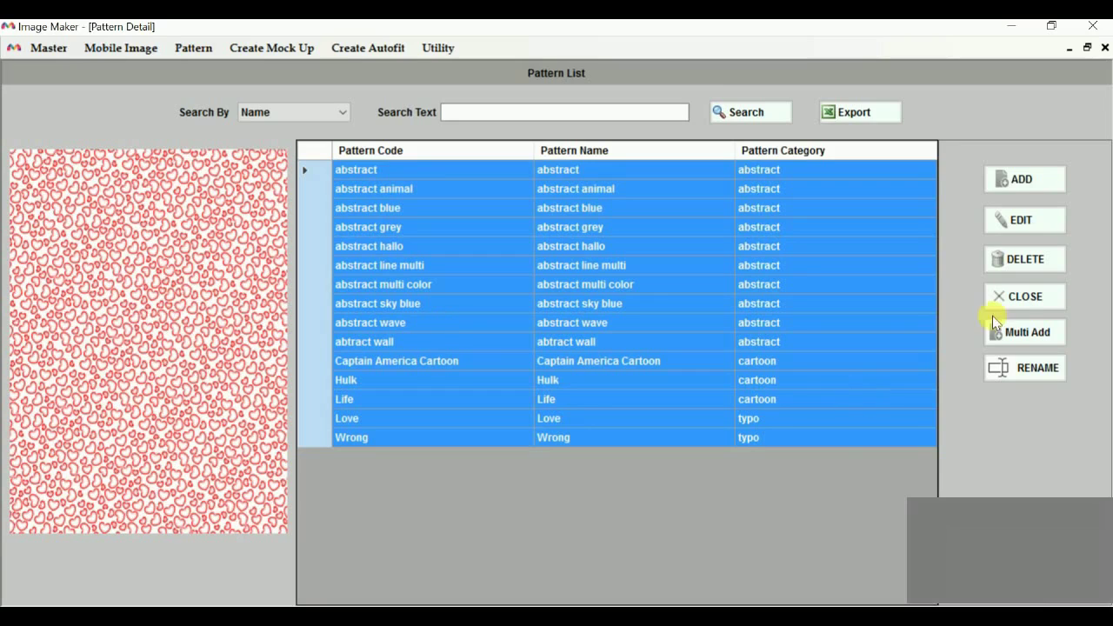
Rename pattern codes with prefix T from 001 (T001–T015), then close Pattern Detail
left_click(996, 367)
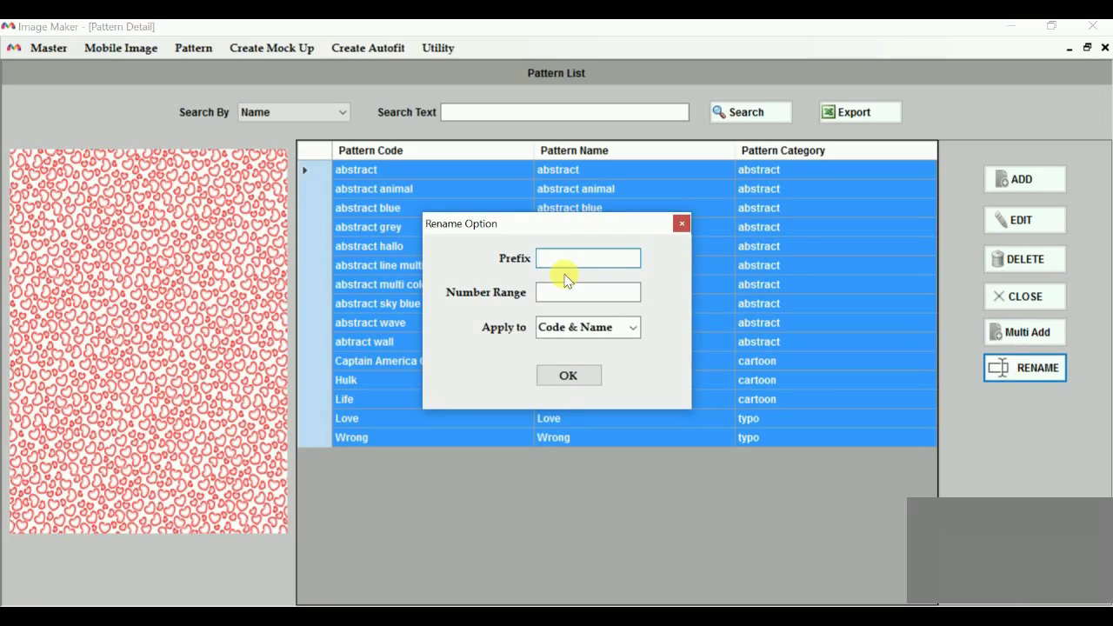
type("T")
left_click(539, 292)
type("001")
left_click(632, 330)
left_click(632, 333)
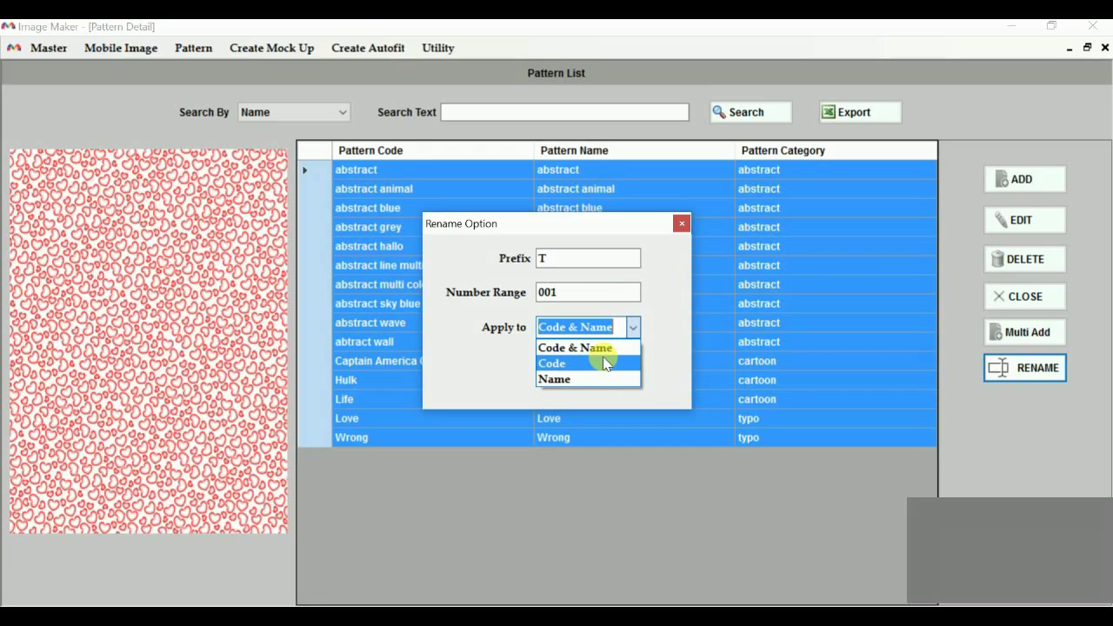
left_click(607, 364)
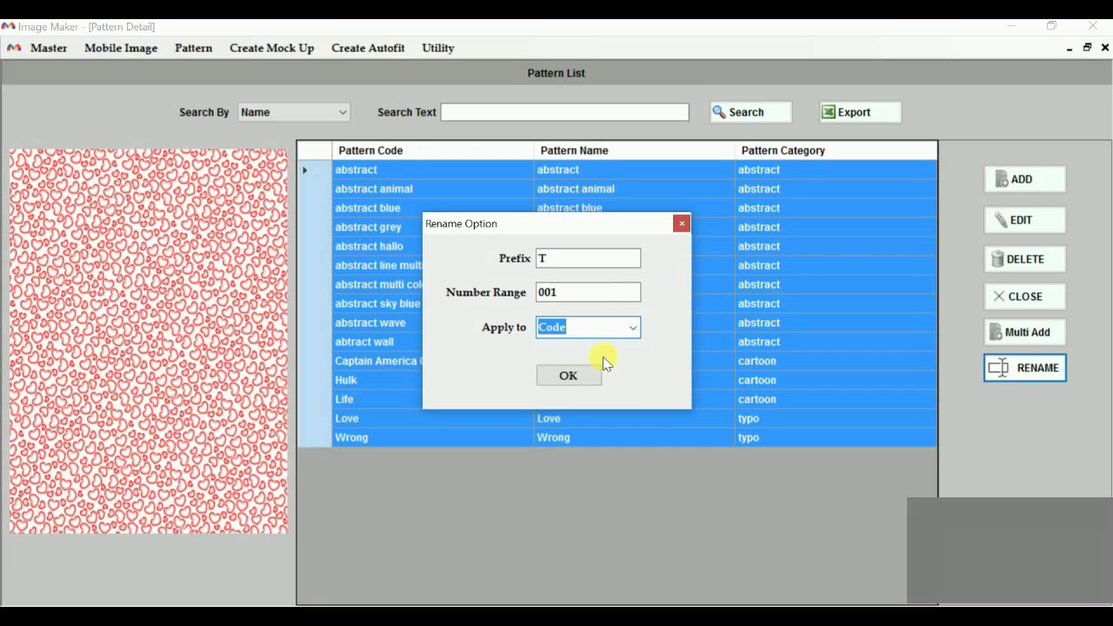
left_click(574, 377)
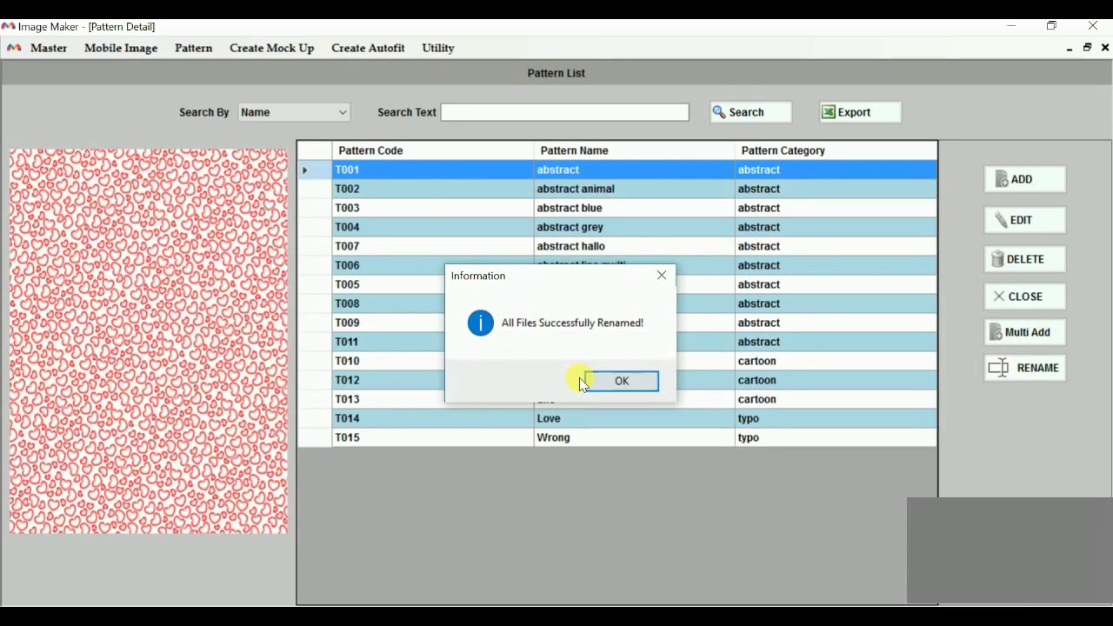
left_click(581, 380)
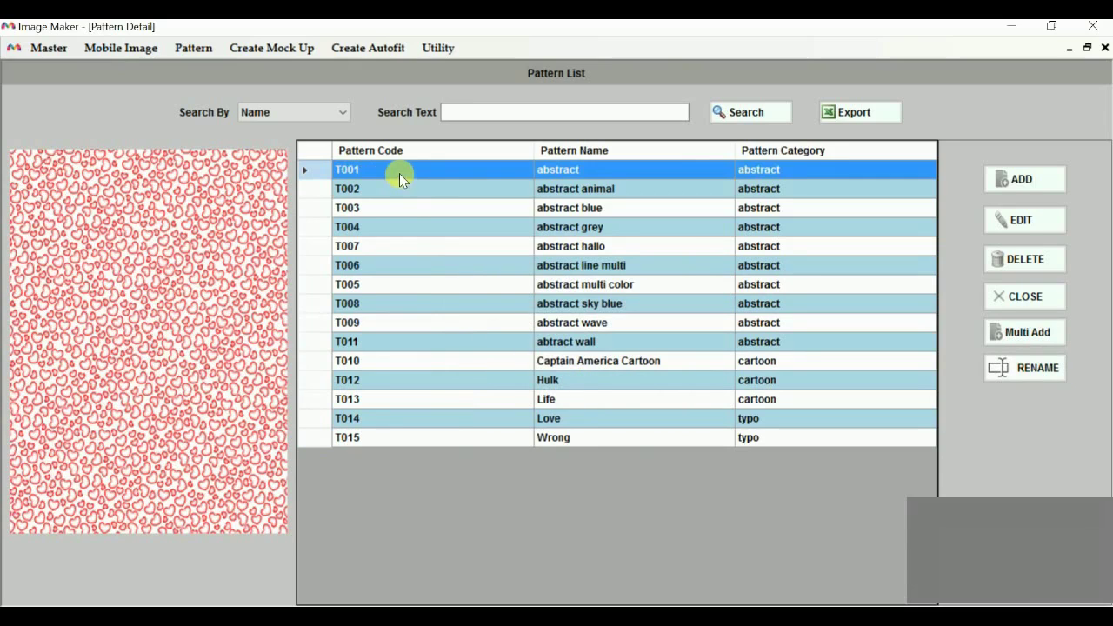
left_click_drag(399, 173, 429, 442)
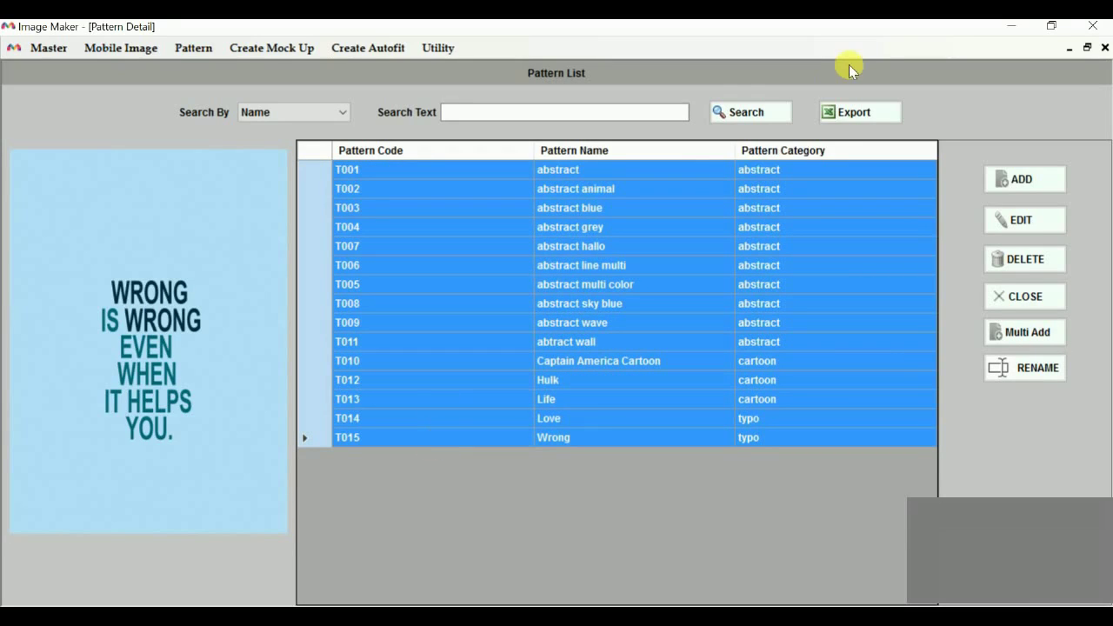
left_click(1105, 48)
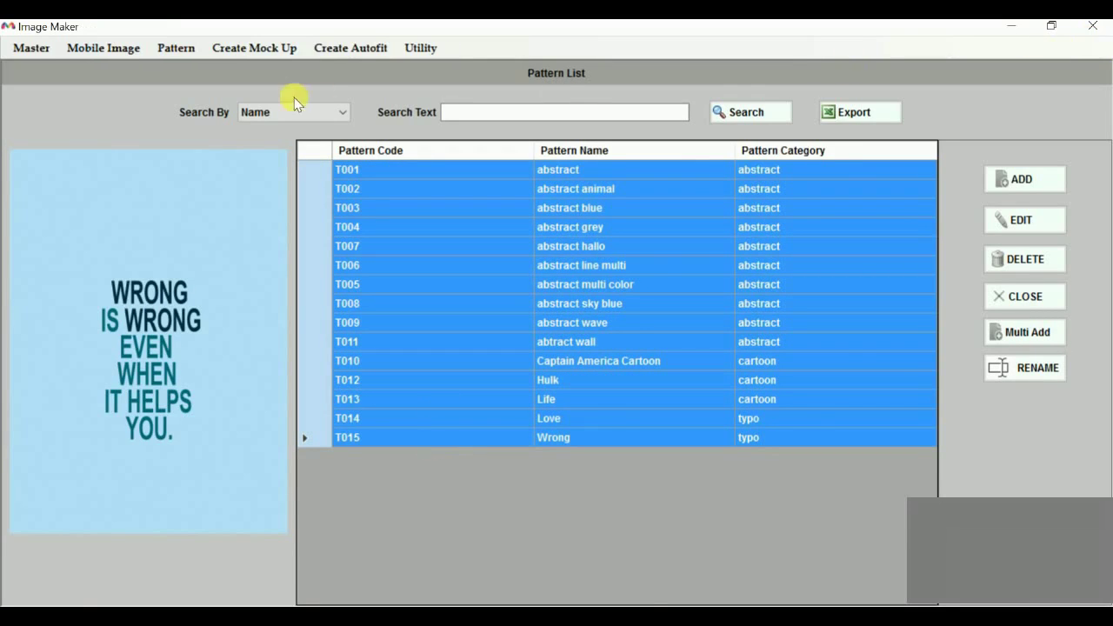
Open Create Custom, check all four phone images, set the pattern filter to All and check all 15 patterns
left_click(213, 48)
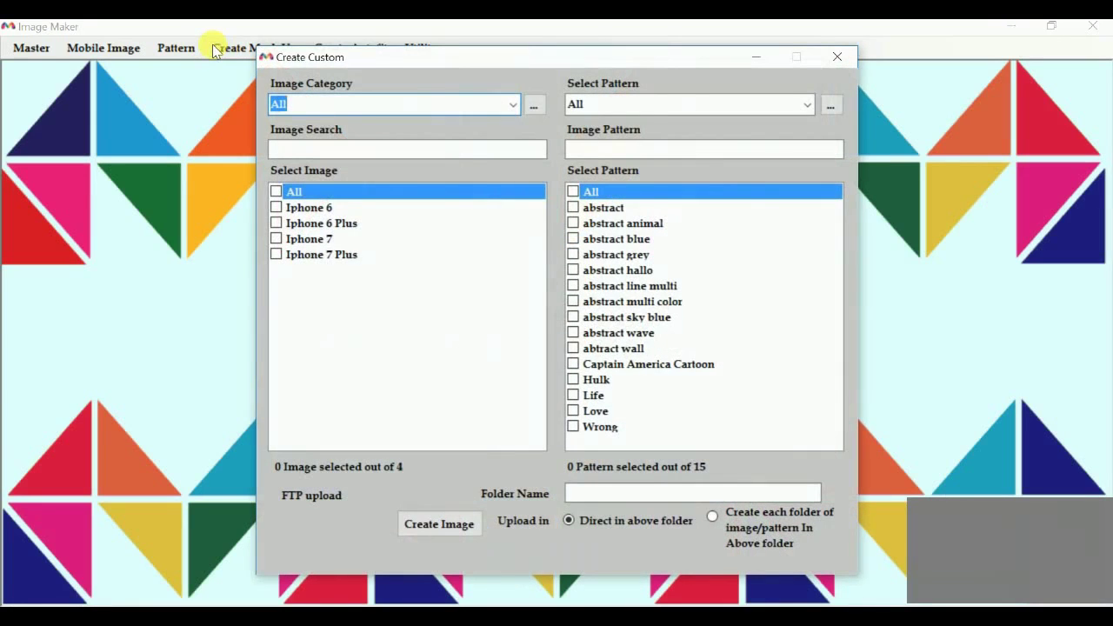
left_click(324, 191)
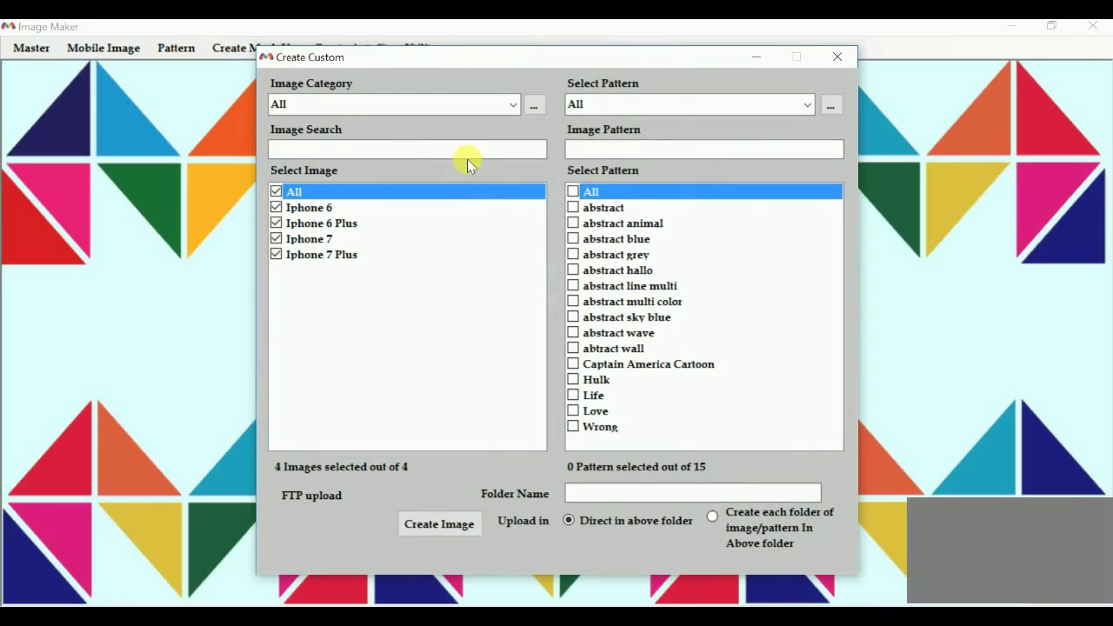
left_click(803, 103)
left_click(753, 141)
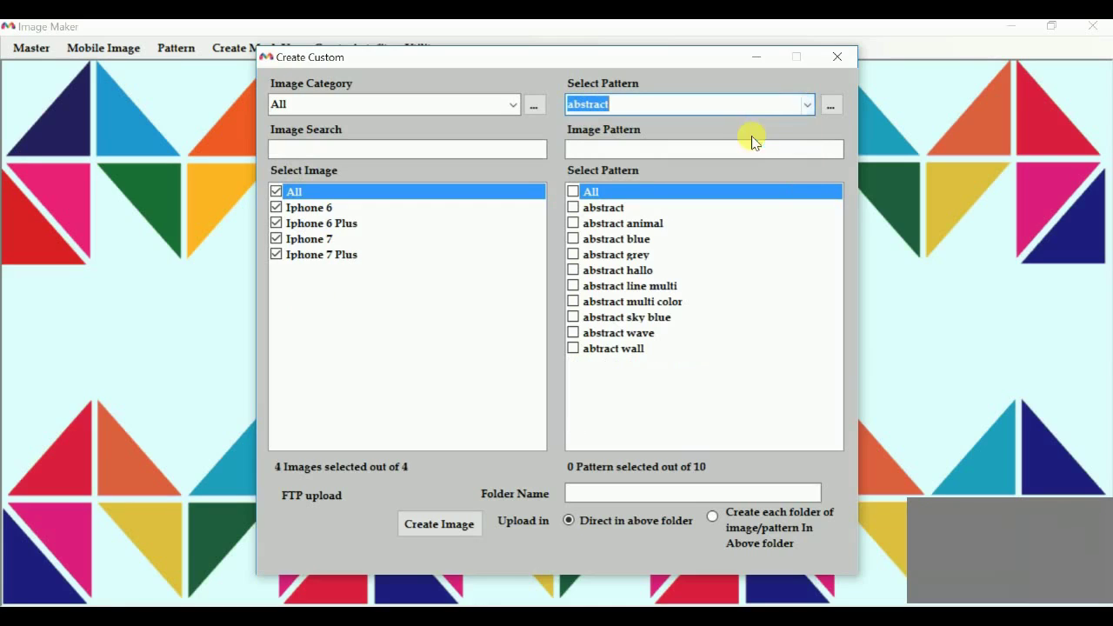
left_click(805, 102)
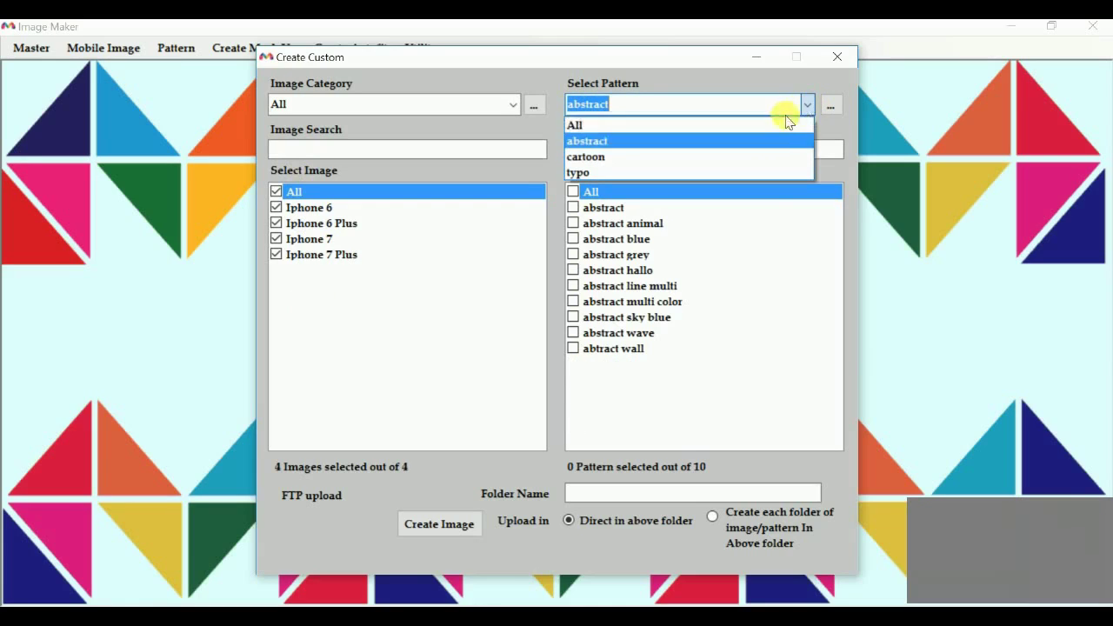
left_click(716, 123)
left_click(575, 193)
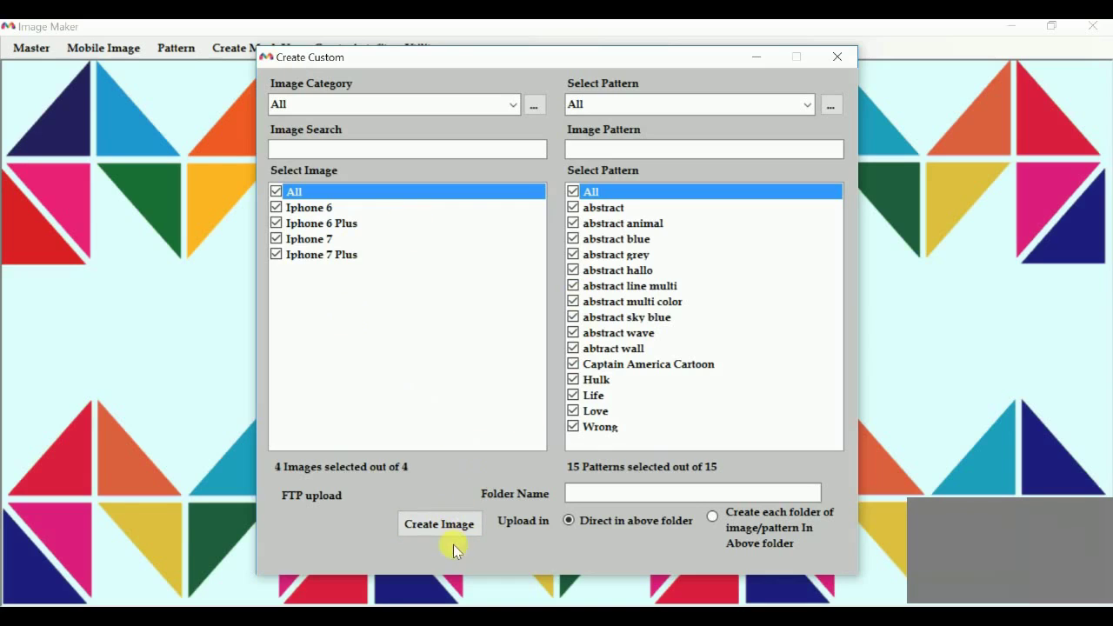
Generate the mockups into a new 'trial skus' folder created on the Desktop
left_click(427, 528)
left_click(494, 544)
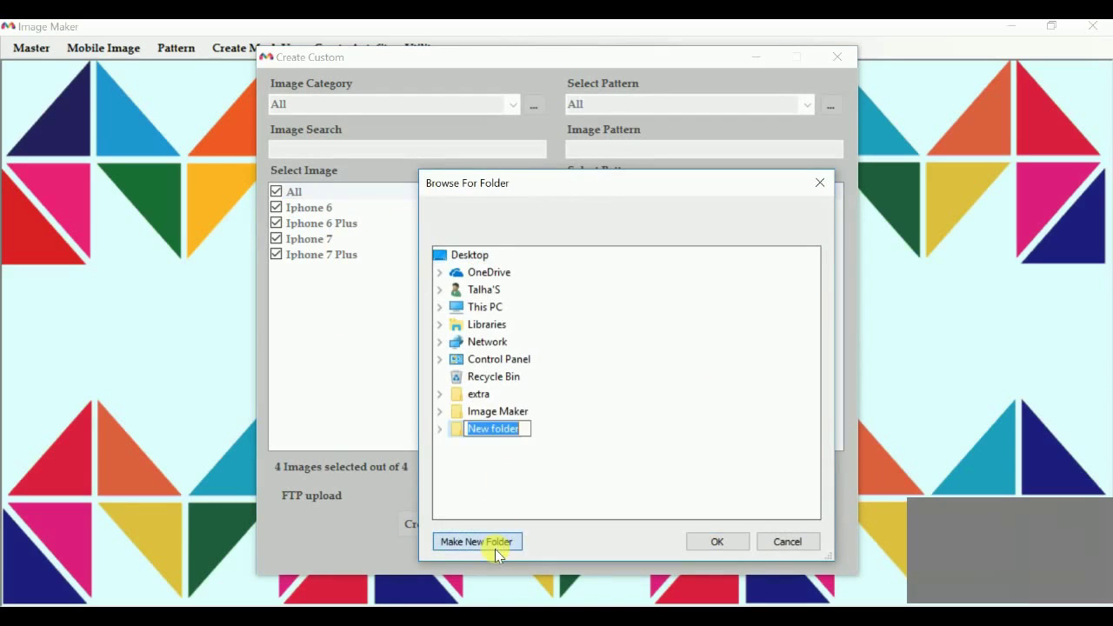
type("gr")
key("BackSpace")
key("BackSpace")
type("trial")
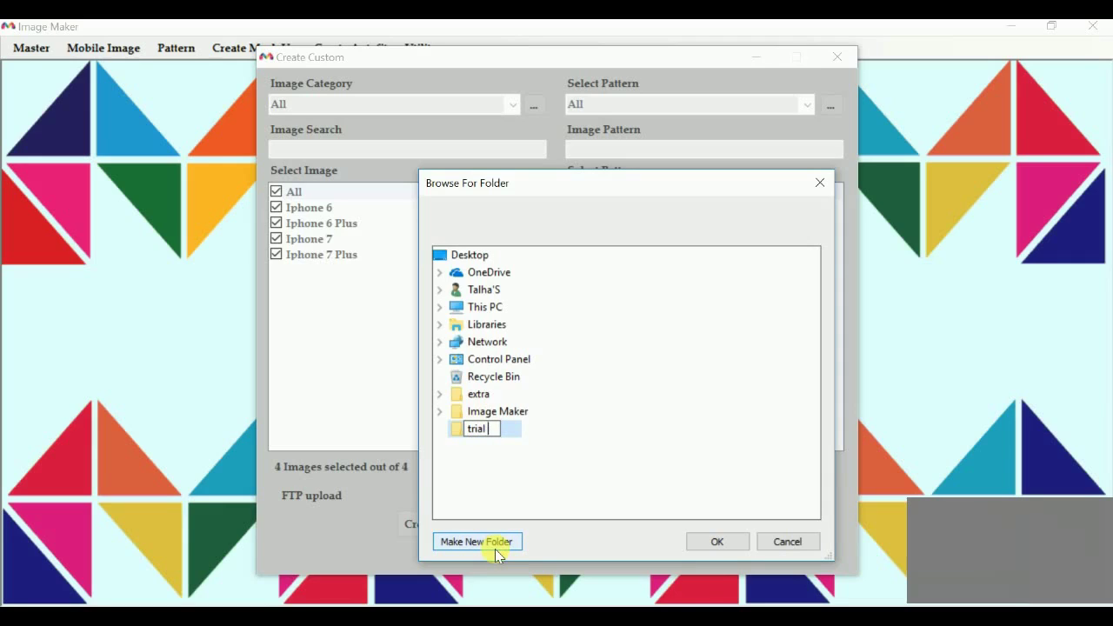
type(" skus")
key("Return")
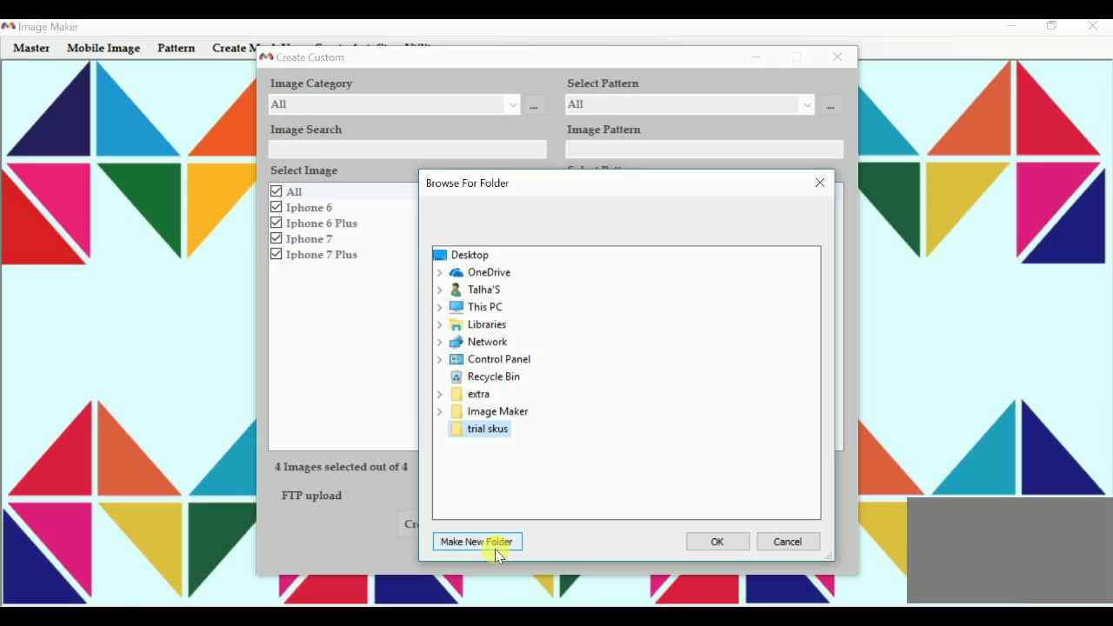
key("Return")
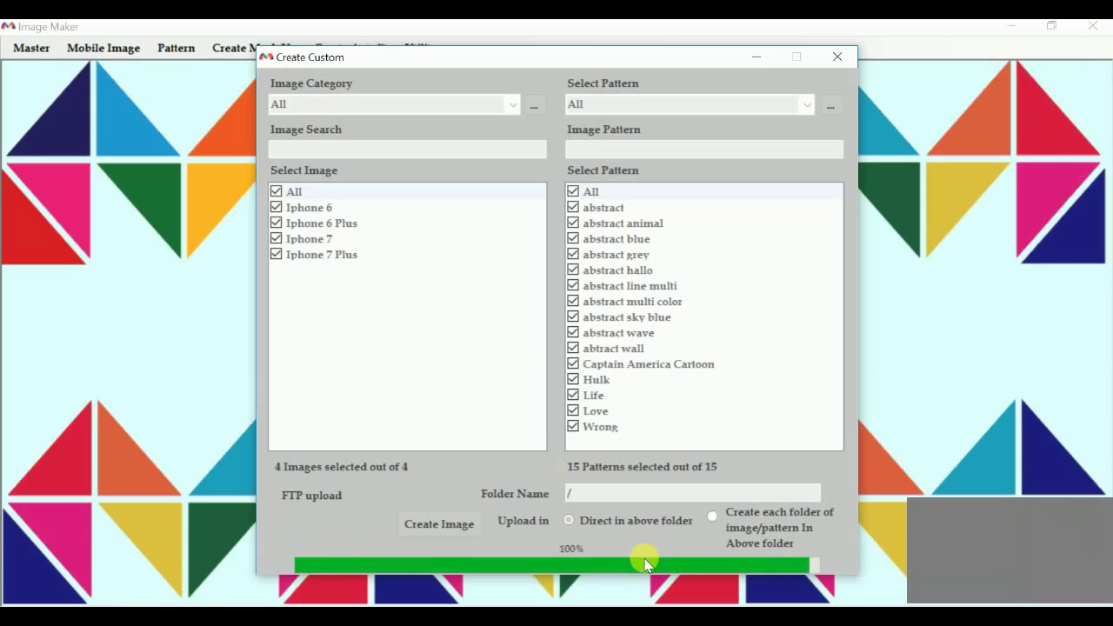
Dismiss the completion message and open the Display folder inside trial skus
key("Return")
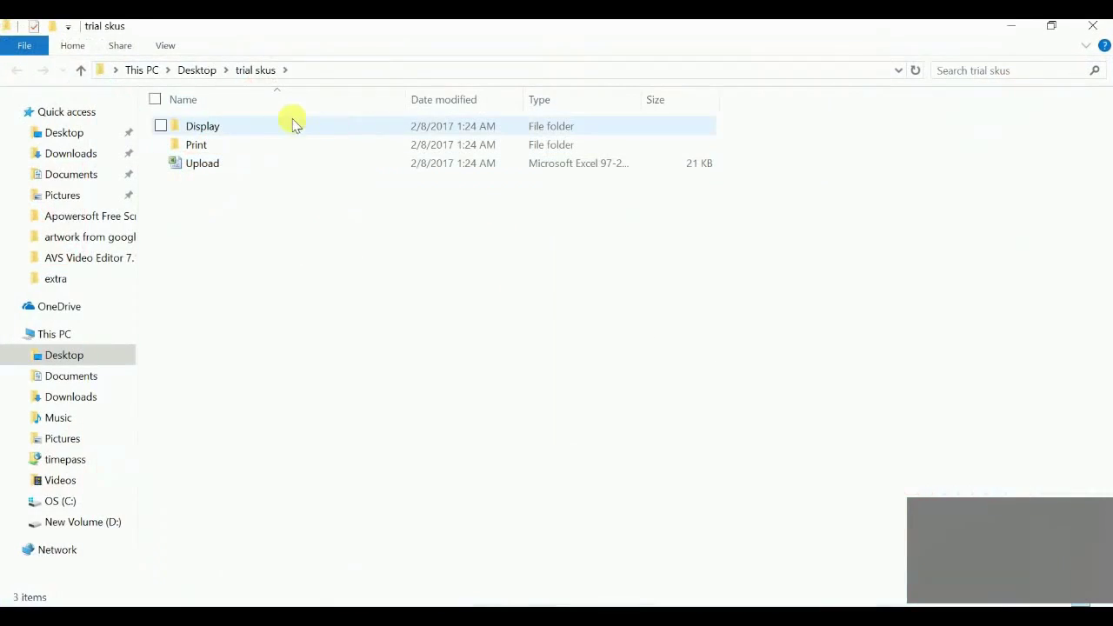
left_click(250, 137)
double_click(249, 137)
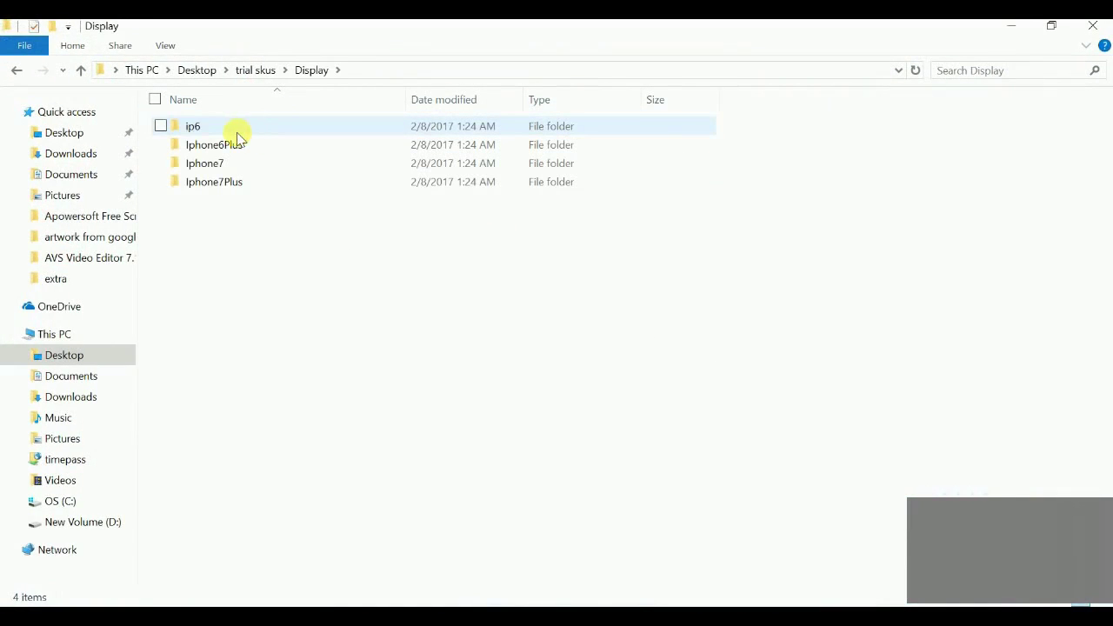
Review the combined properties of the four phone-model folders, then open Iphone7Plus
left_click_drag(254, 233, 90, 61)
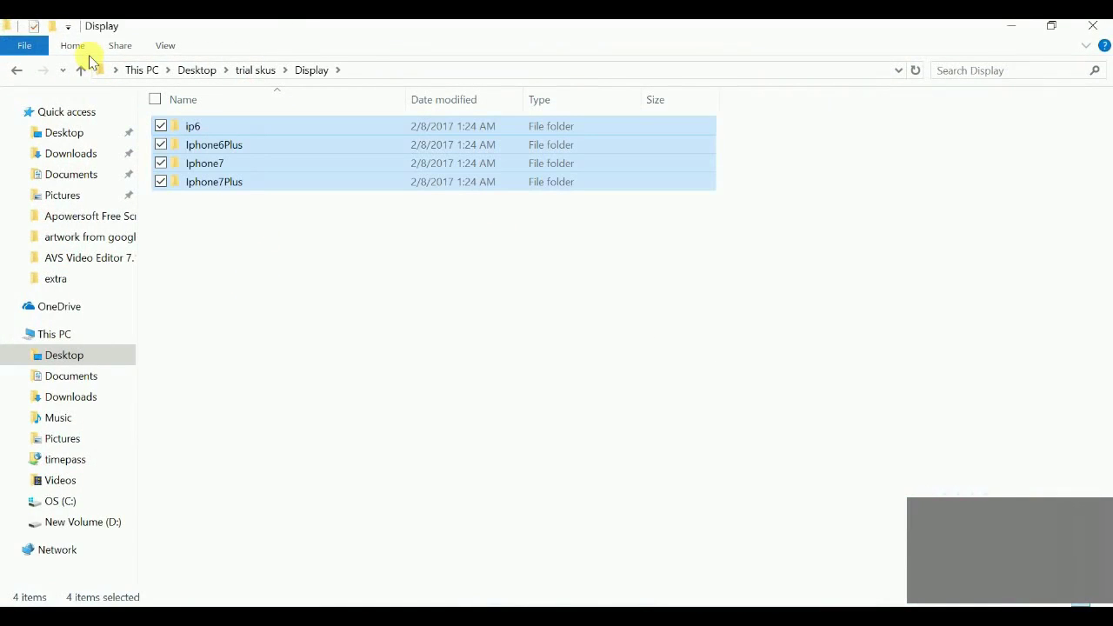
key("alt+Return")
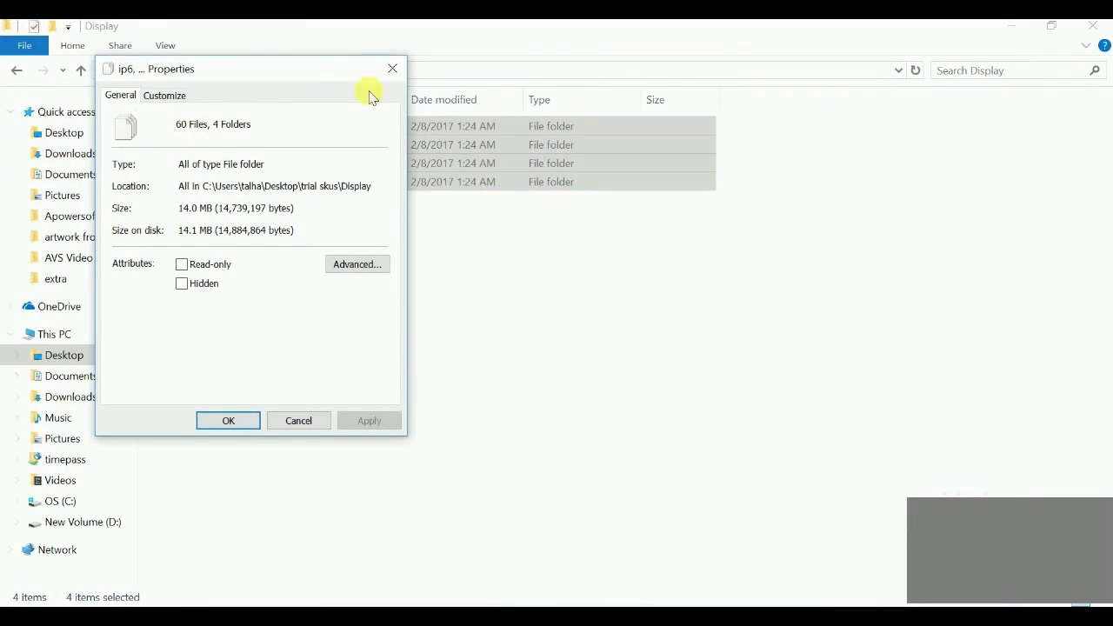
left_click(392, 68)
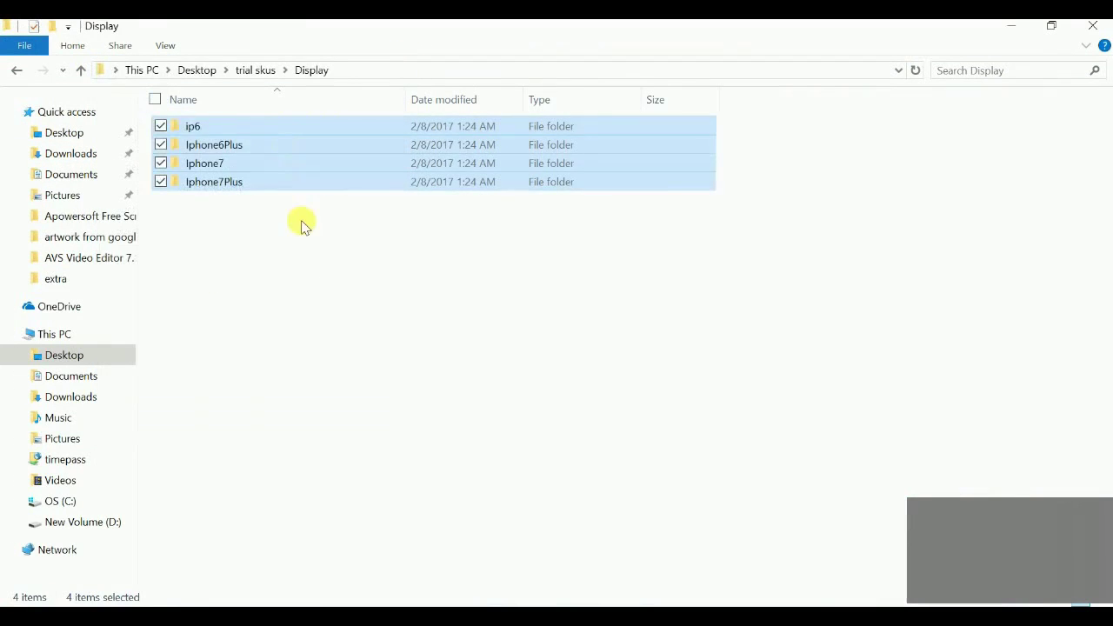
left_click(301, 226)
double_click(229, 182)
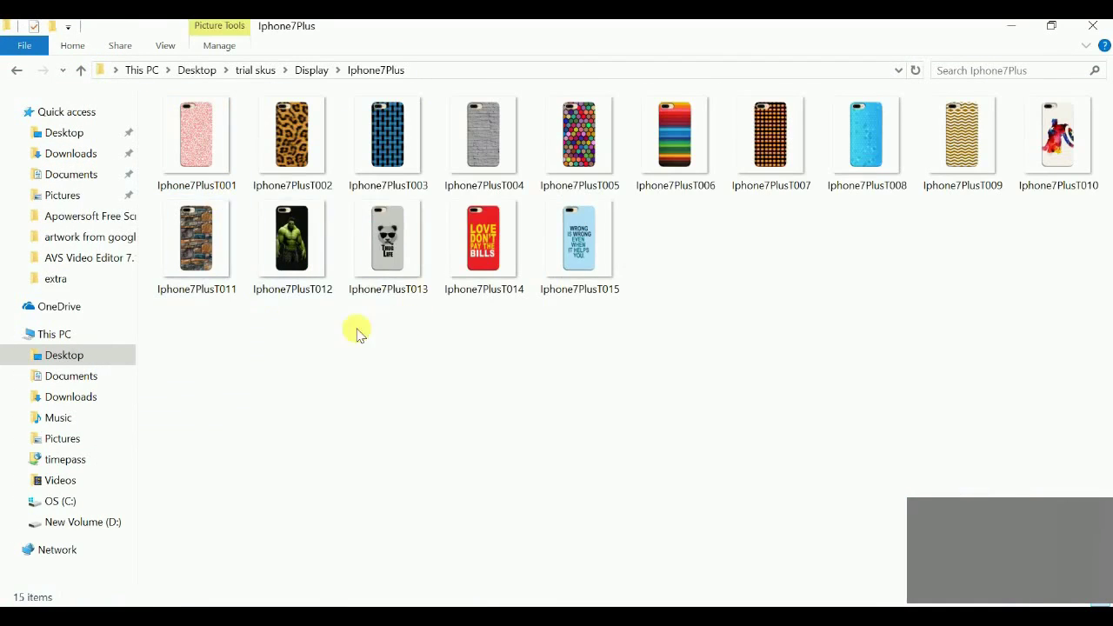
double_click(197, 132)
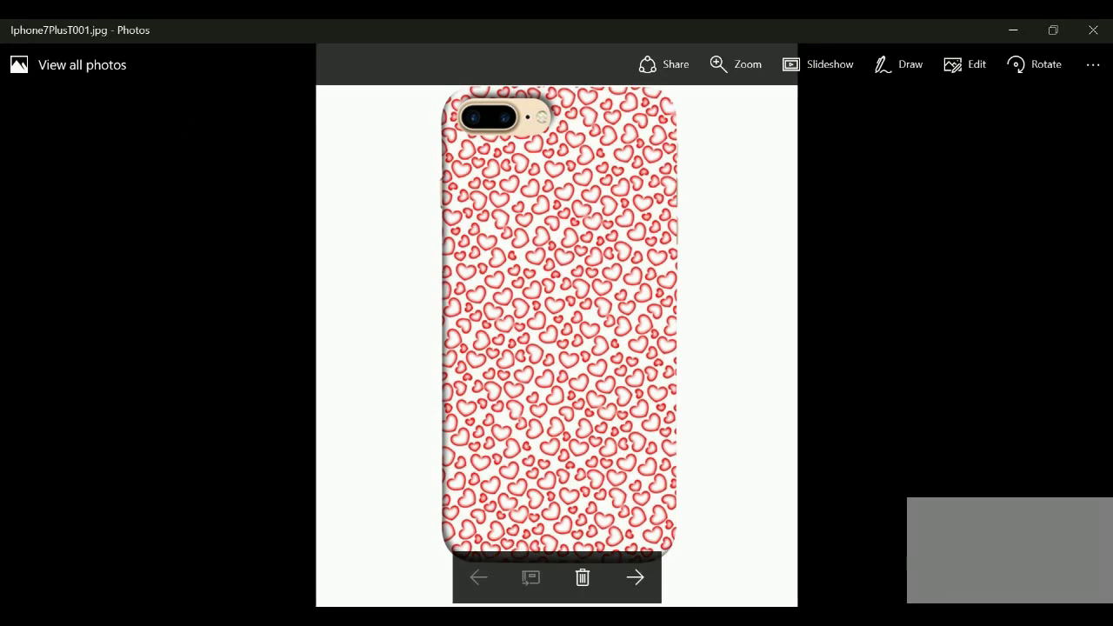
key("Right")
key("Right")
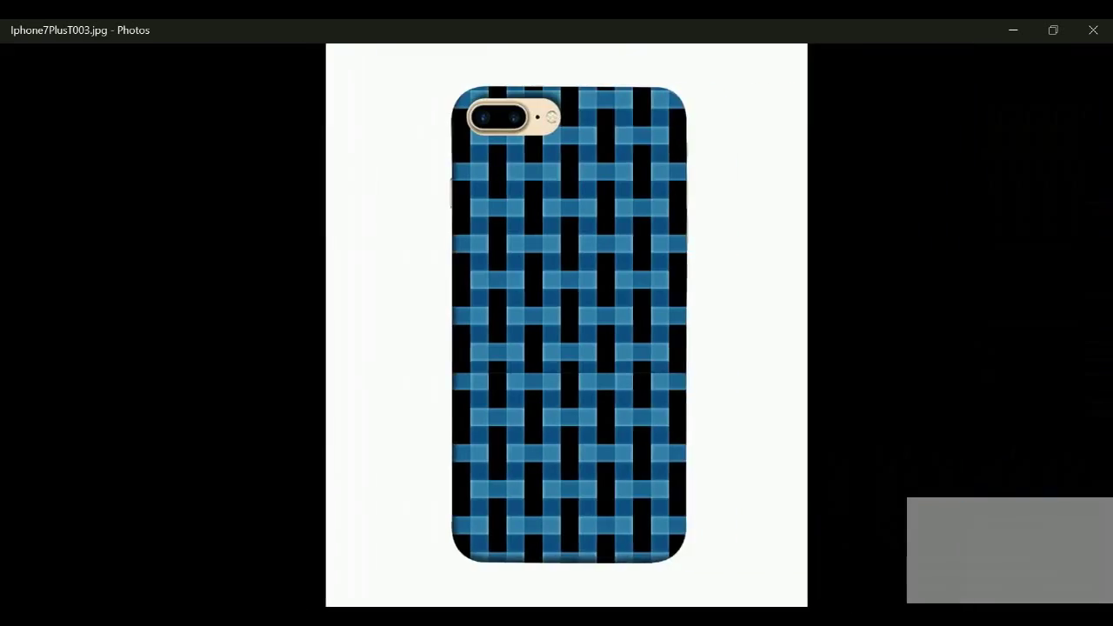
key("Right")
key("Right")
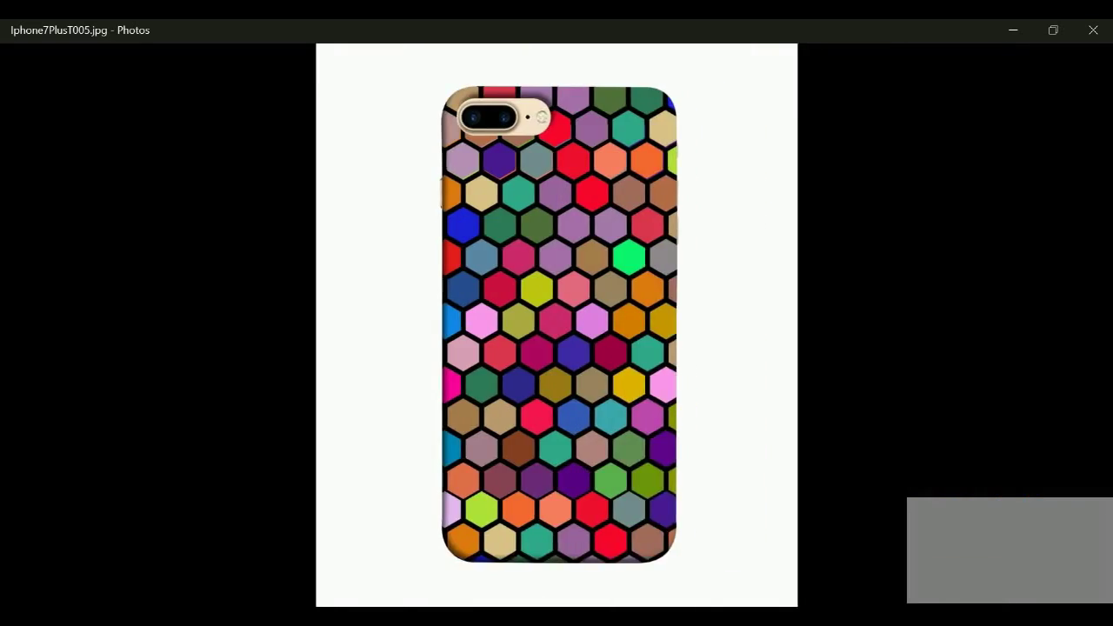
key("Right")
key("Right")
key("Right")
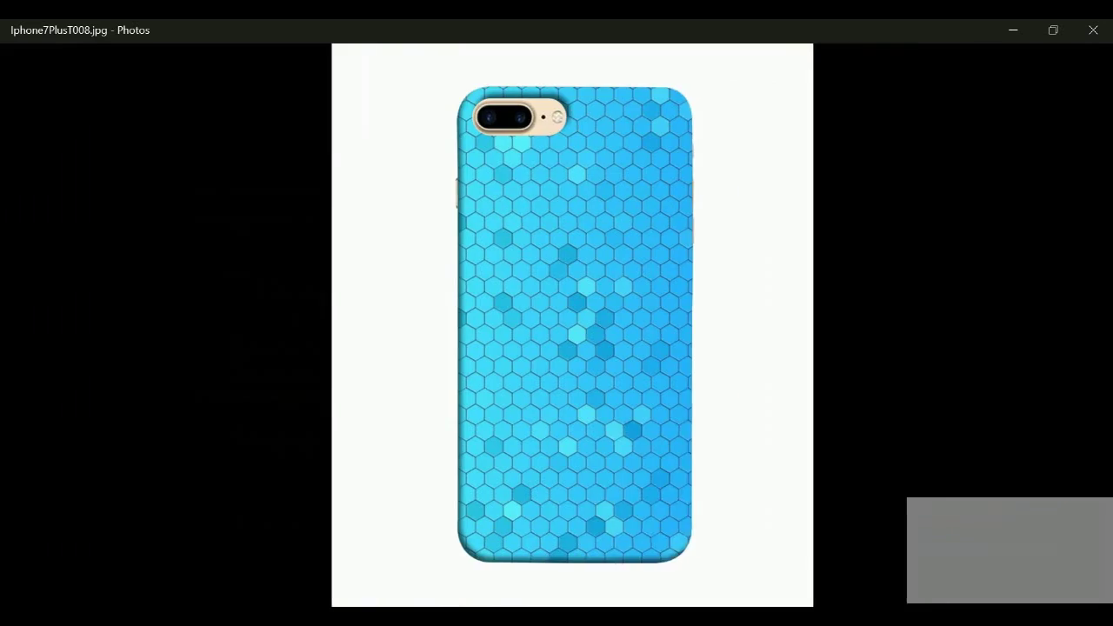
key("Right")
key("Right")
key("Right")
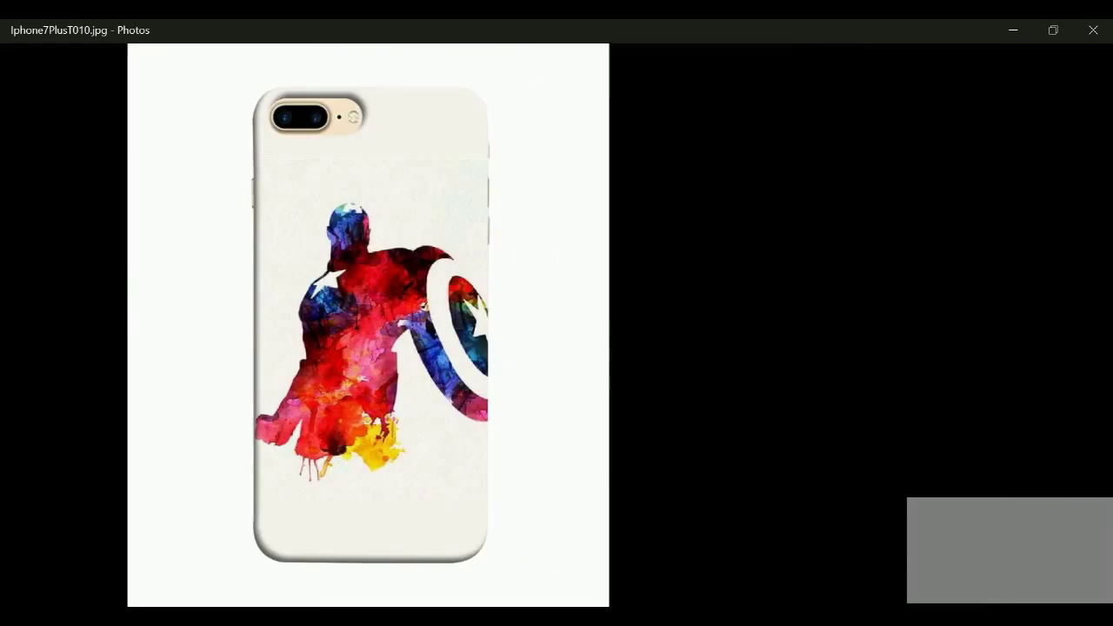
key("Right")
key("Right")
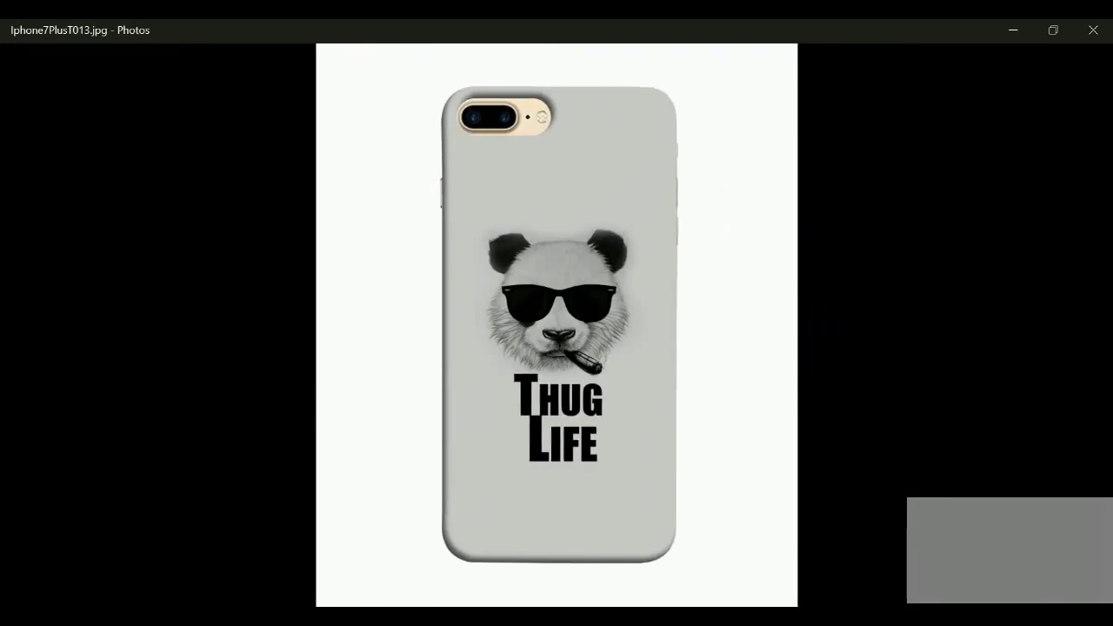
key("Right")
key("Right")
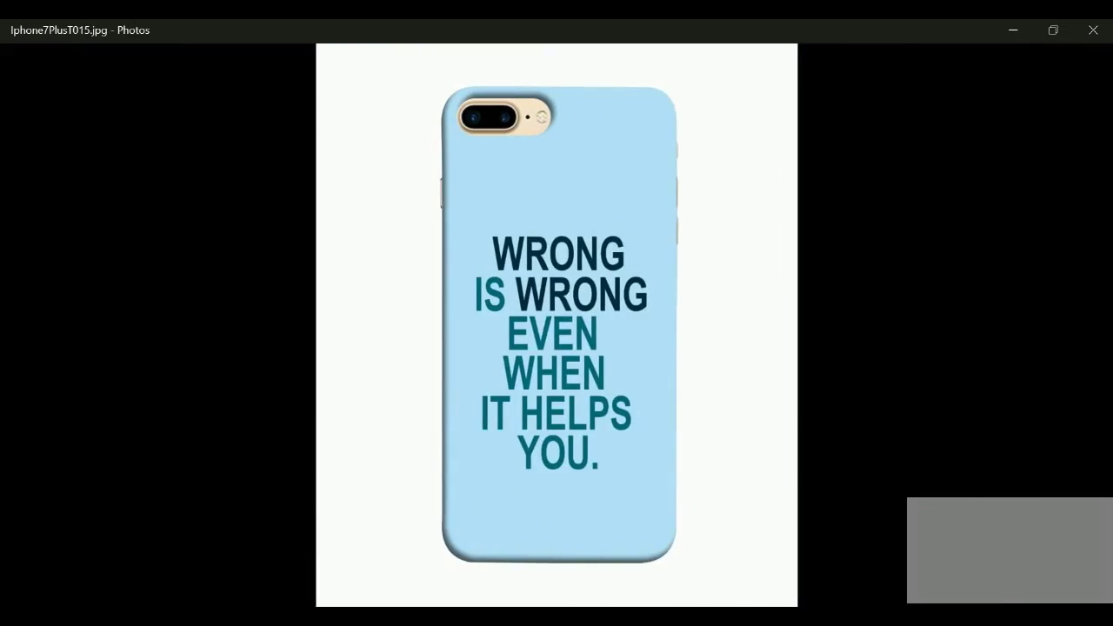
left_click(1093, 30)
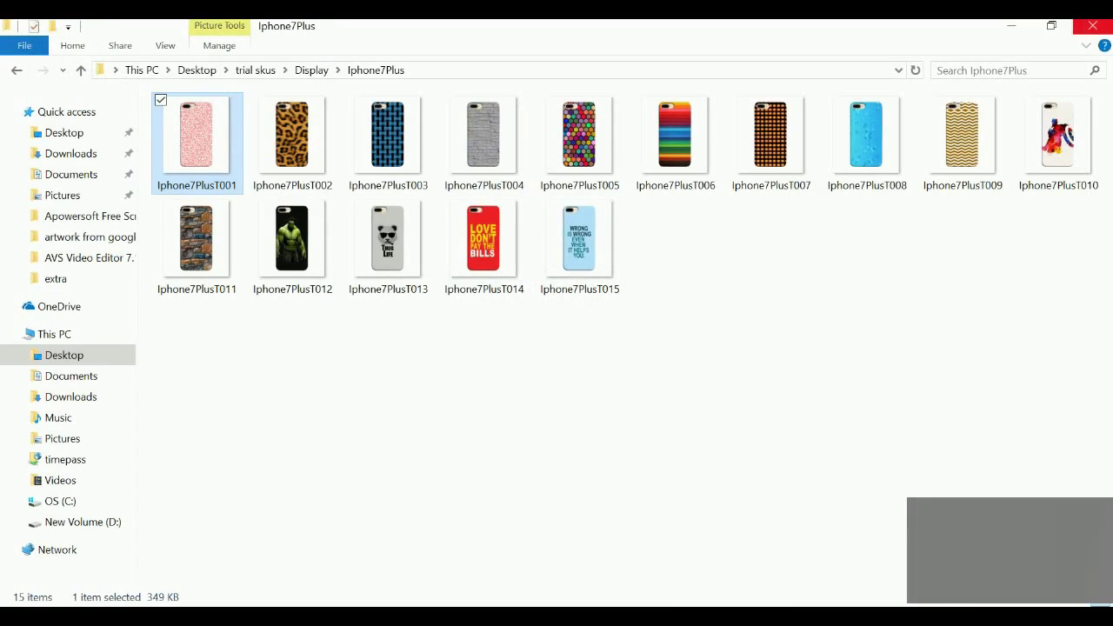
Start renaming the Iphone7PlusT013 display image, then cancel the rename
left_click(401, 268)
right_click(397, 265)
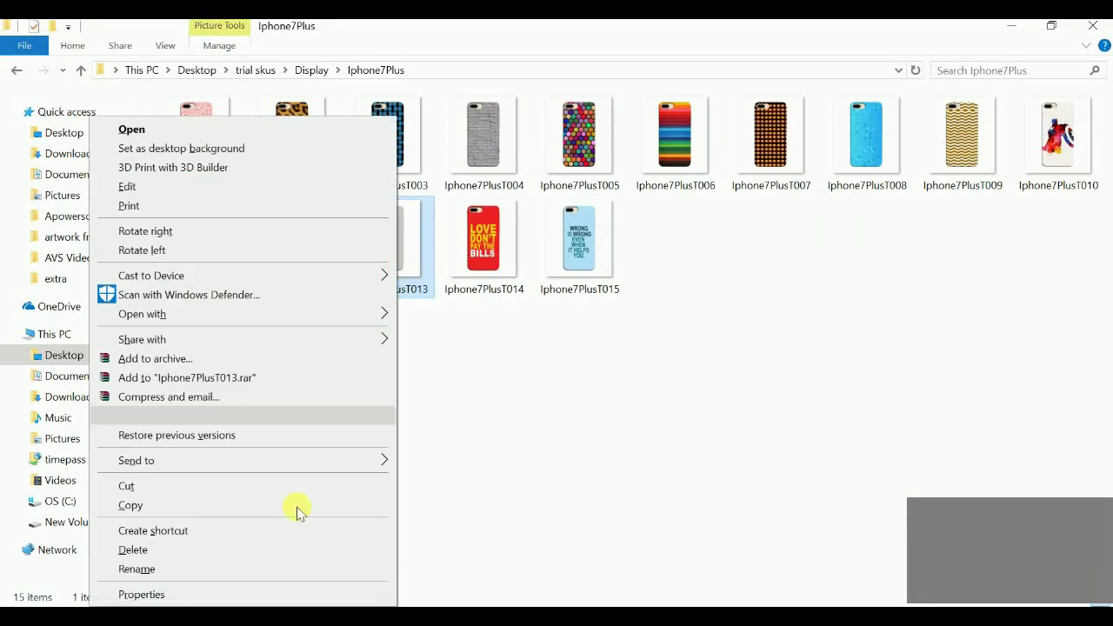
left_click(279, 566)
key("ctrl+c")
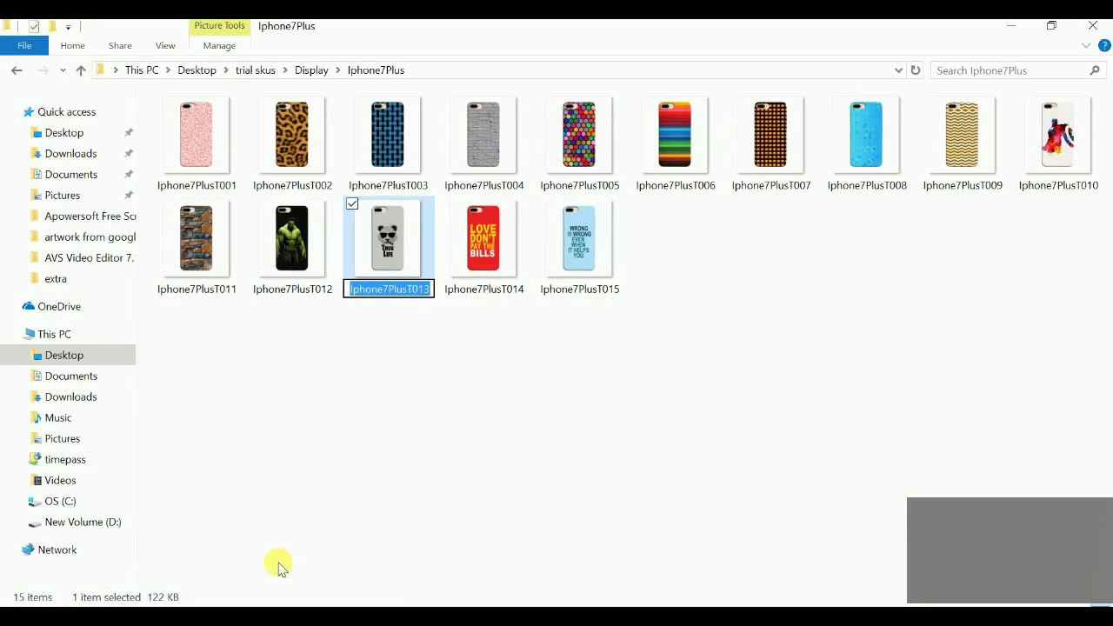
left_click(292, 454)
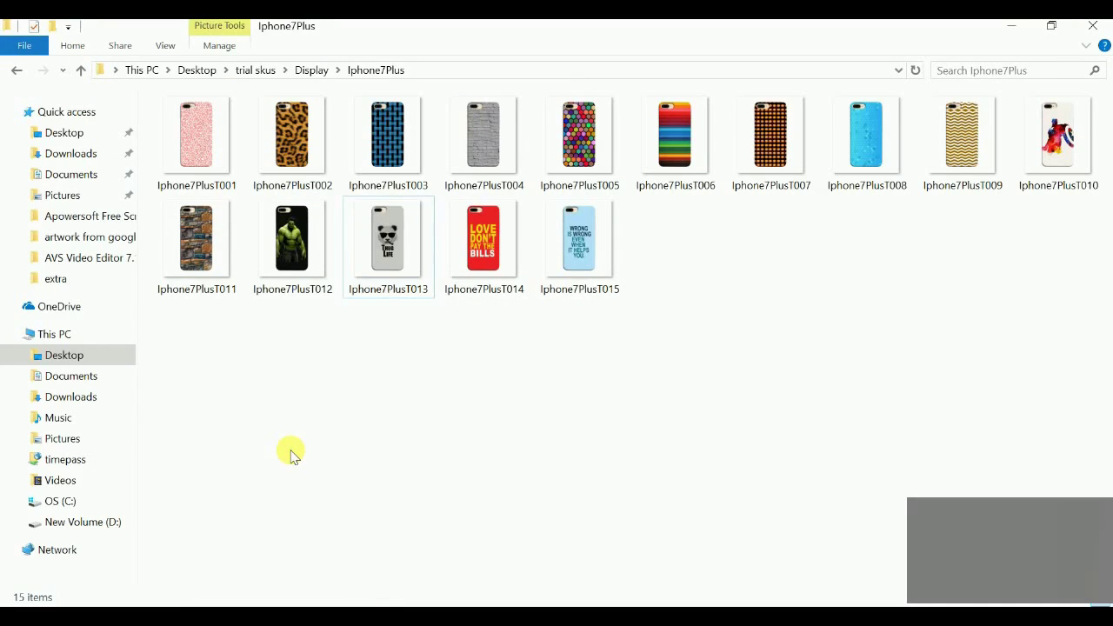
Check the 15 designs in Print\Iphone7Plus, then return to the trial skus folder
key("alt+Up")
key("alt+Up")
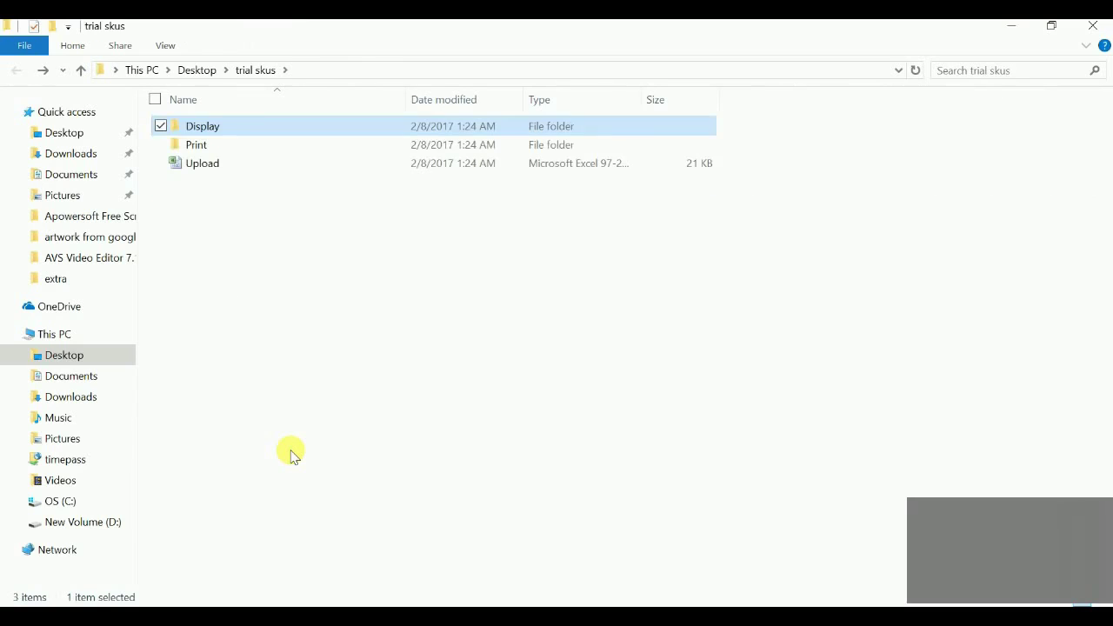
key("Down")
key("Return")
key("Down")
key("Down")
key("Down")
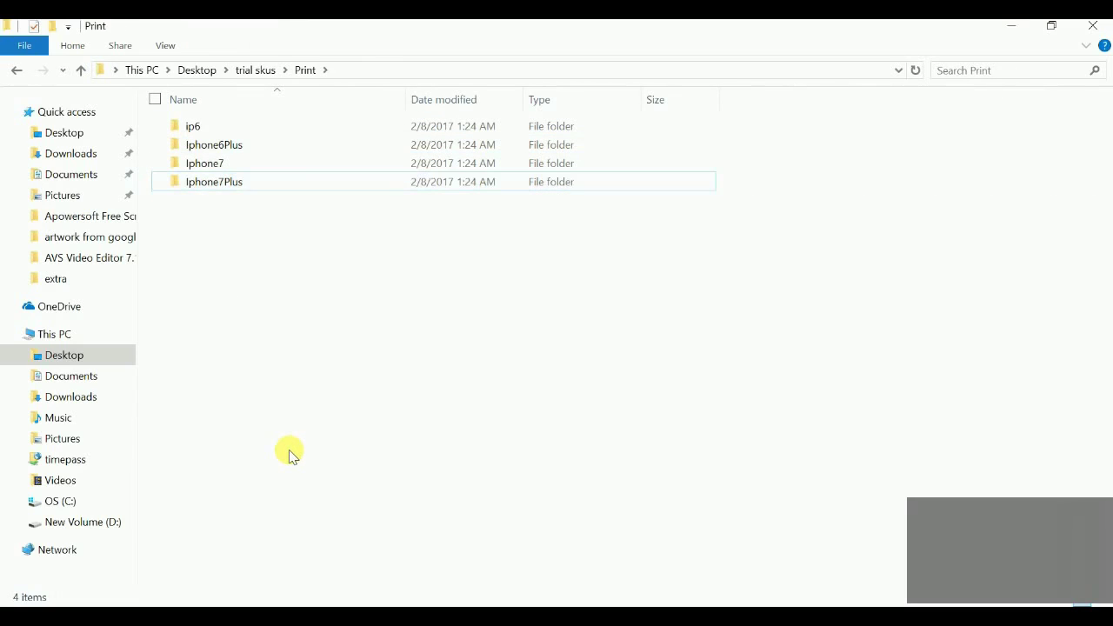
key("Return")
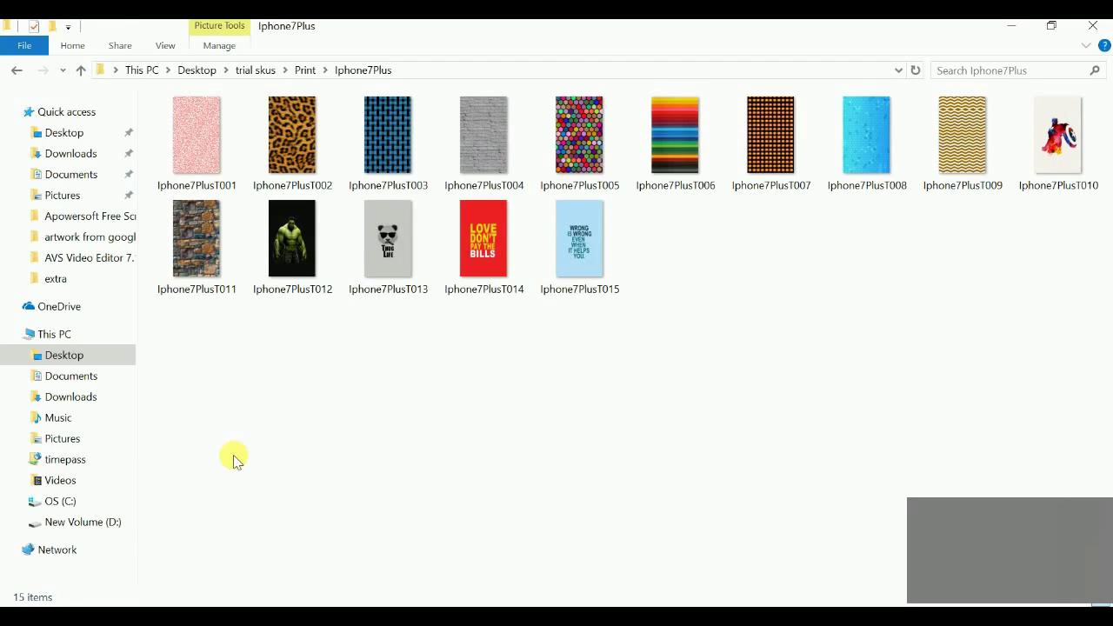
key("BackSpace")
key("BackSpace")
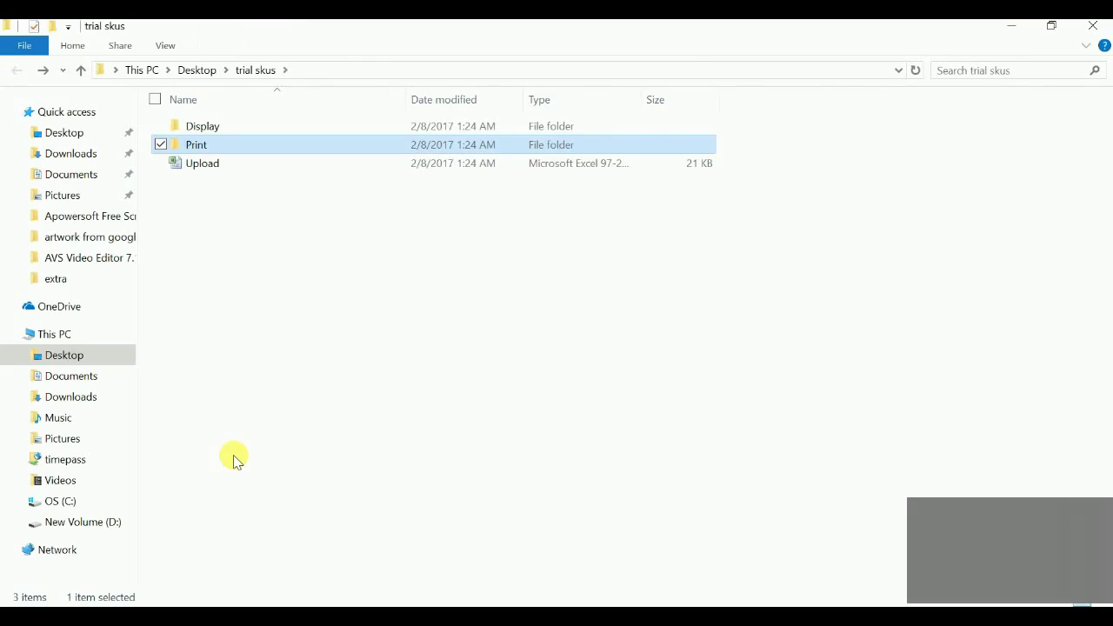
Search trial skus for Iphone7PlusT013 and inspect the first result's image dimensions in Properties
left_click(966, 78)
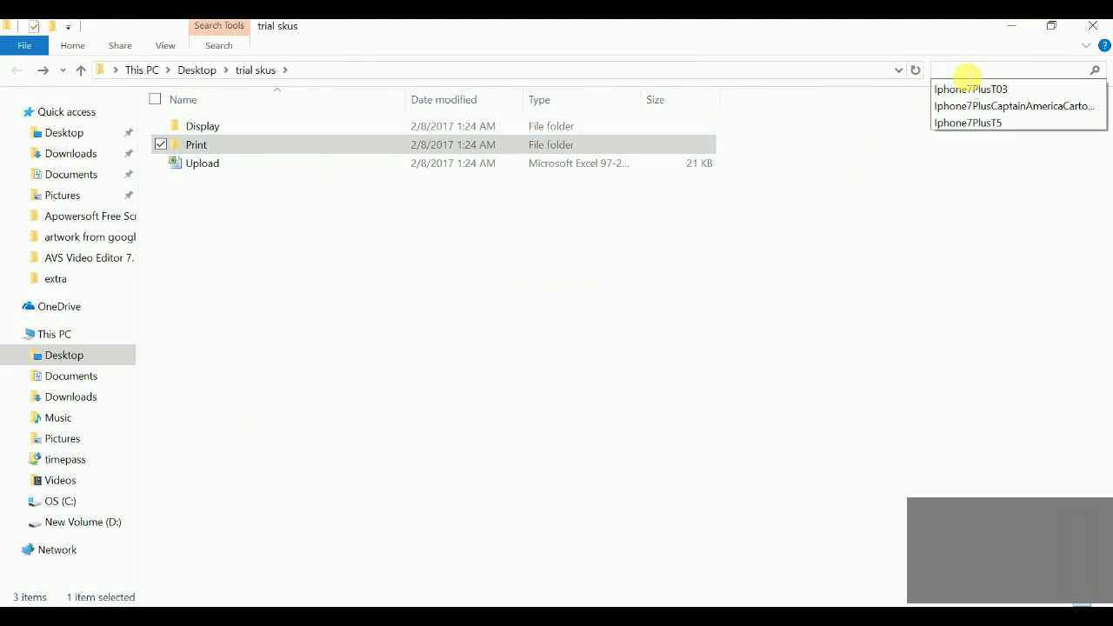
key("ctrl+v")
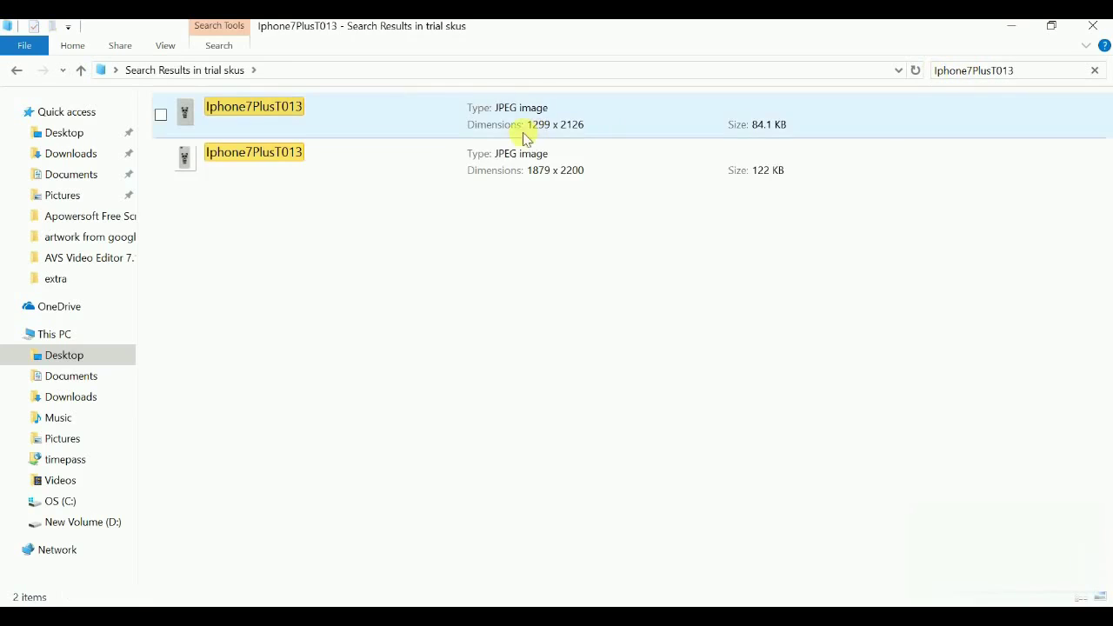
left_click(437, 123)
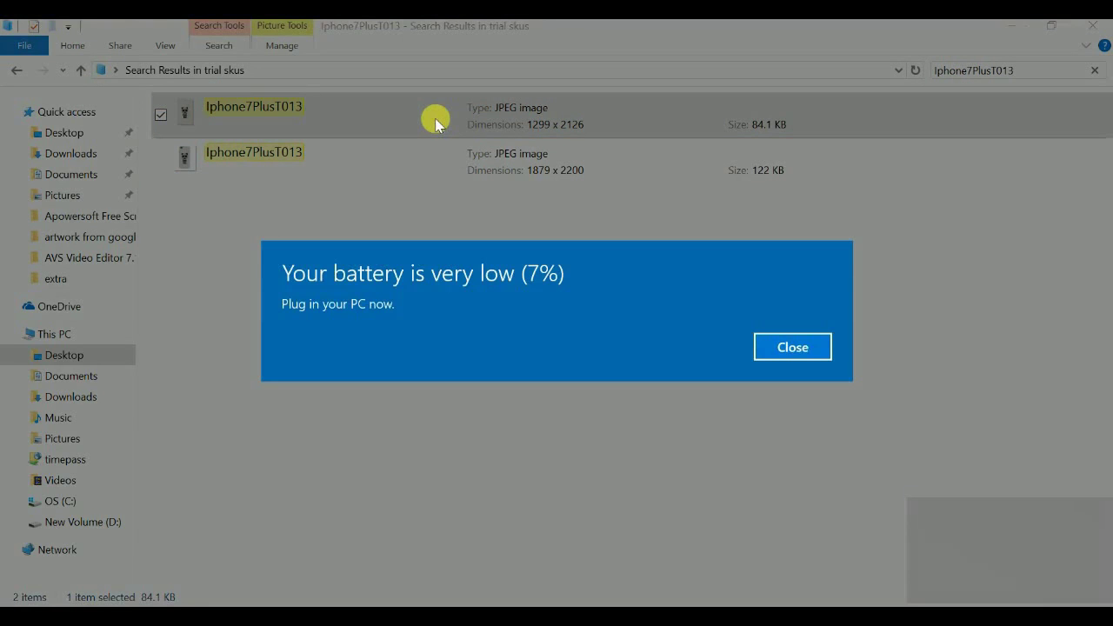
key("Return")
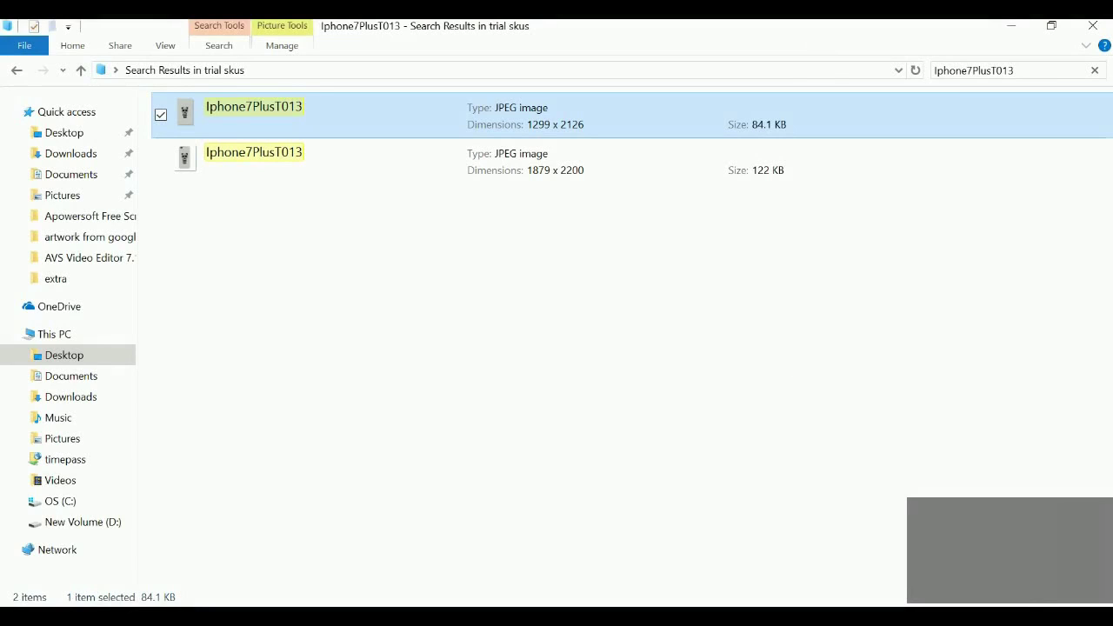
key("alt+Return")
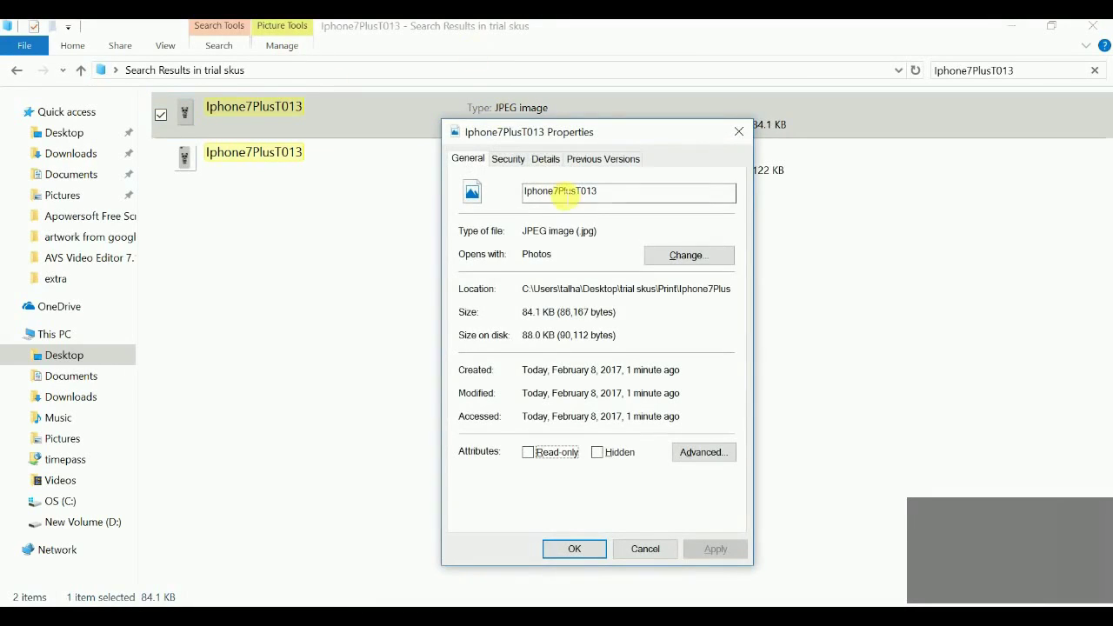
left_click(543, 158)
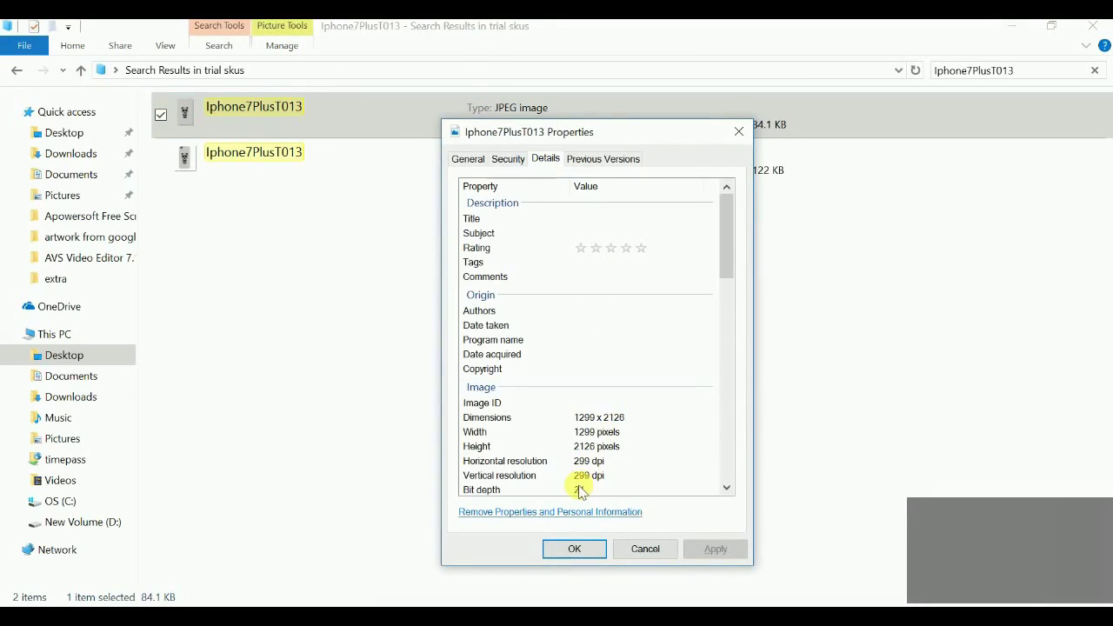
left_click(735, 132)
Check the second result's properties, then view the first Iphone7PlusT013 image
left_click(643, 153)
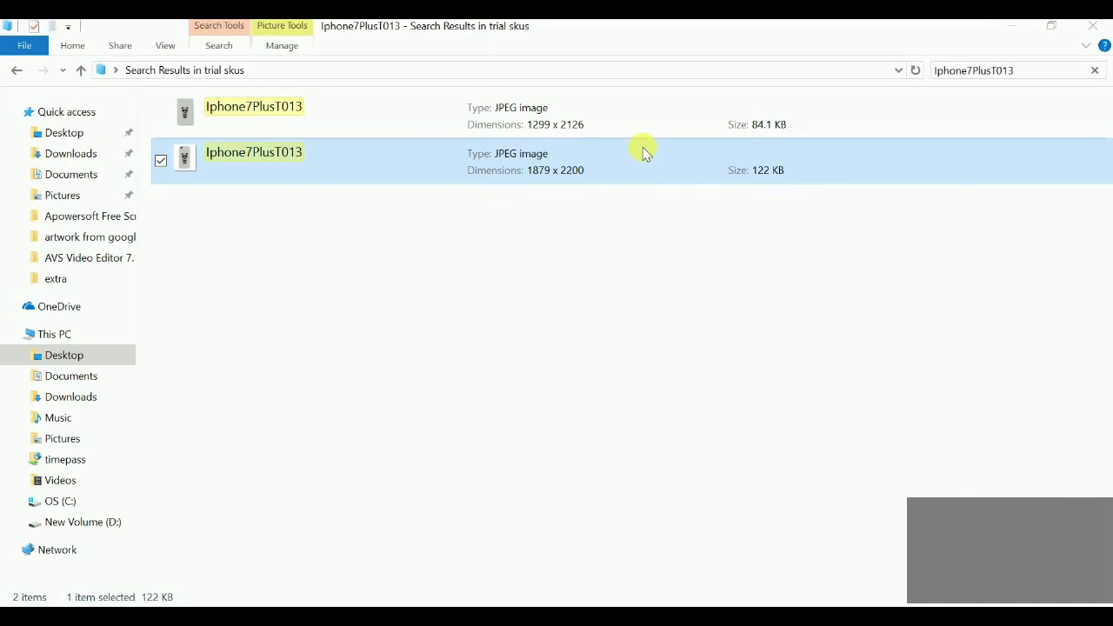
key("alt+Return")
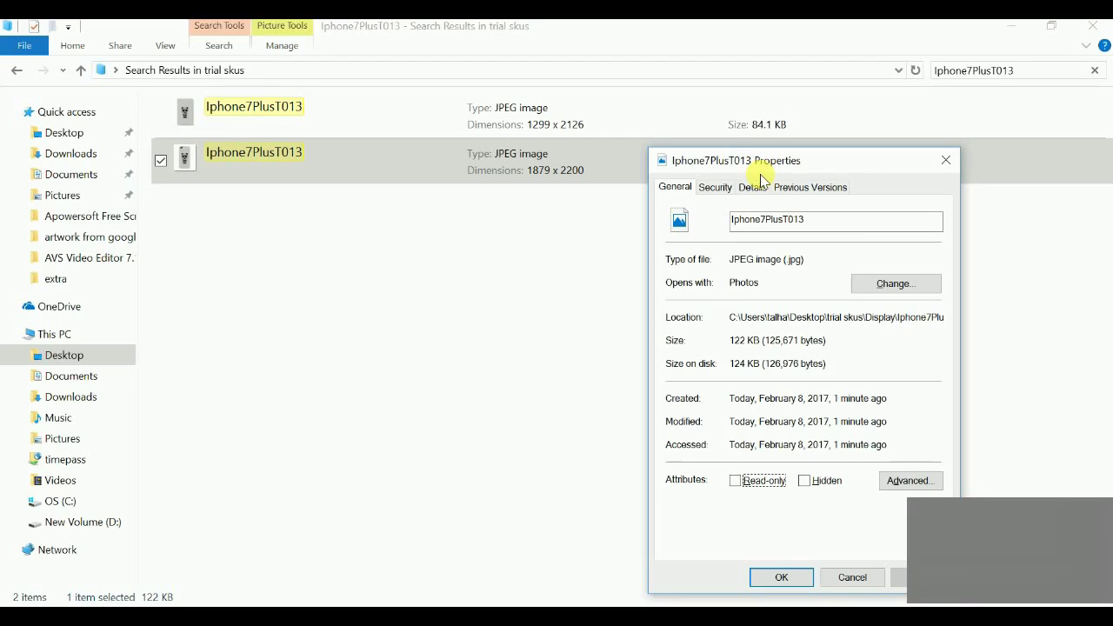
left_click(946, 160)
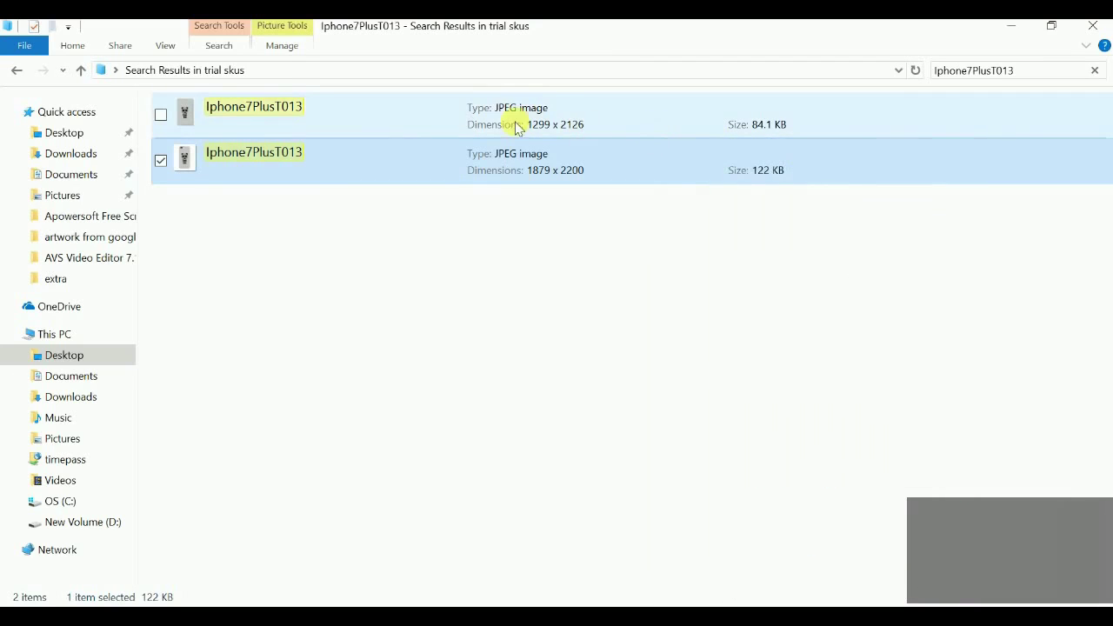
double_click(510, 120)
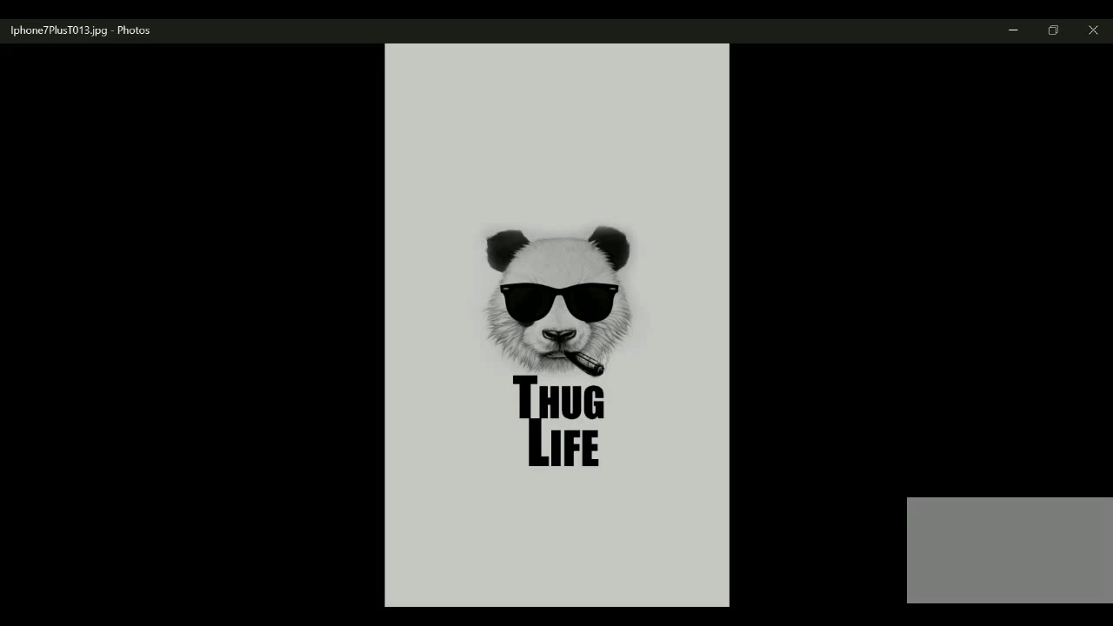
key("alt+F4")
Go back to trial skus and open the Upload spreadsheet in Excel
key("alt+Left")
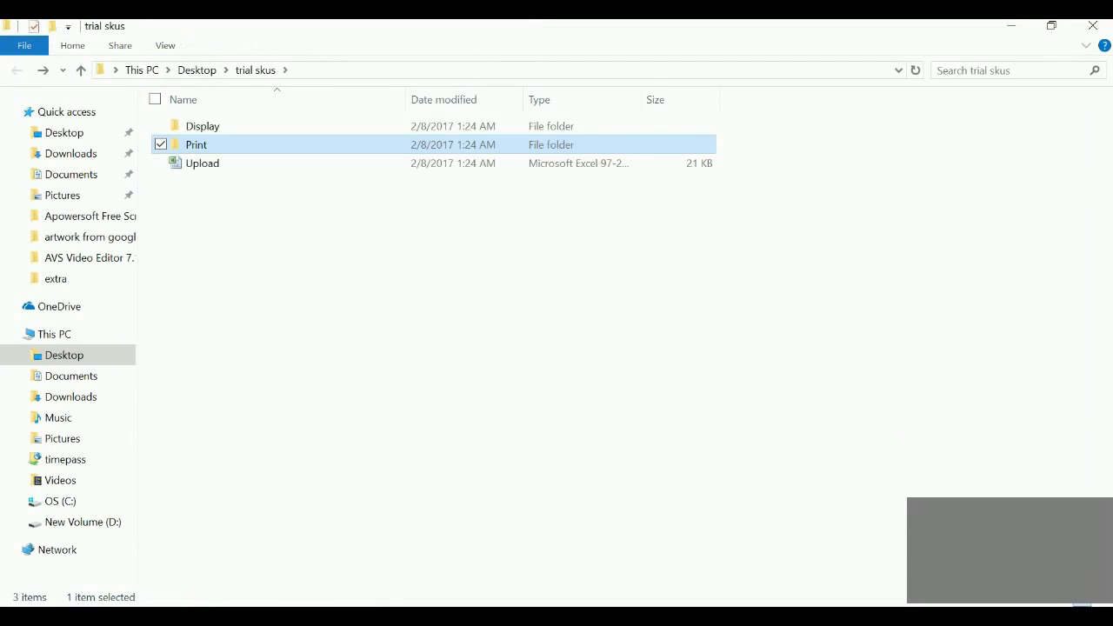
key("Down")
key("Return")
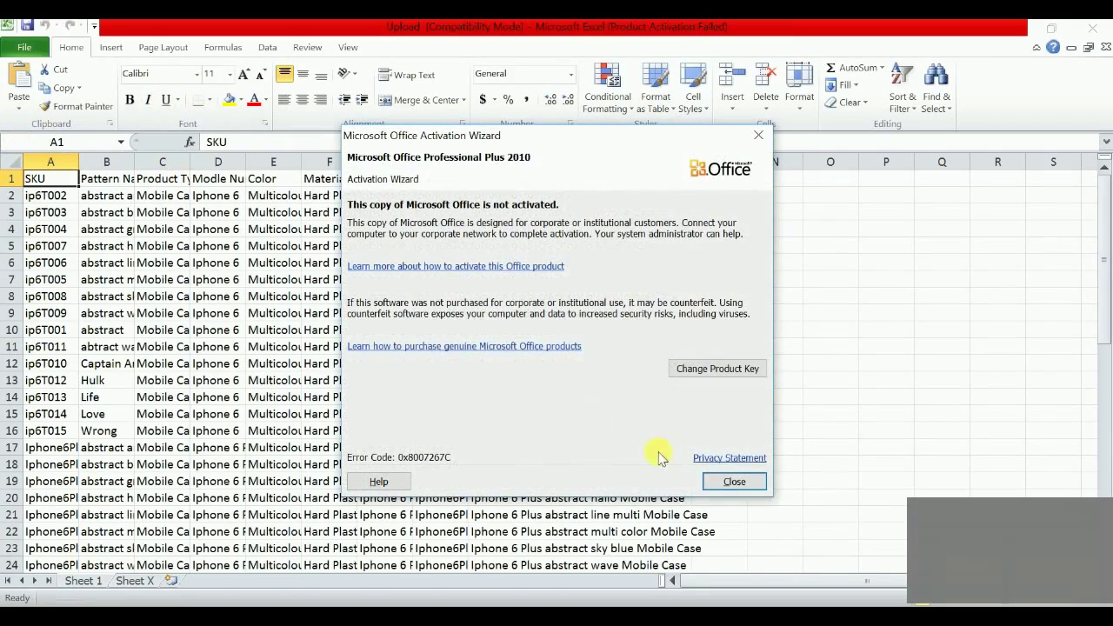
Dismiss the activation notice and AutoFit all columns of the Upload sheet
left_click(734, 482)
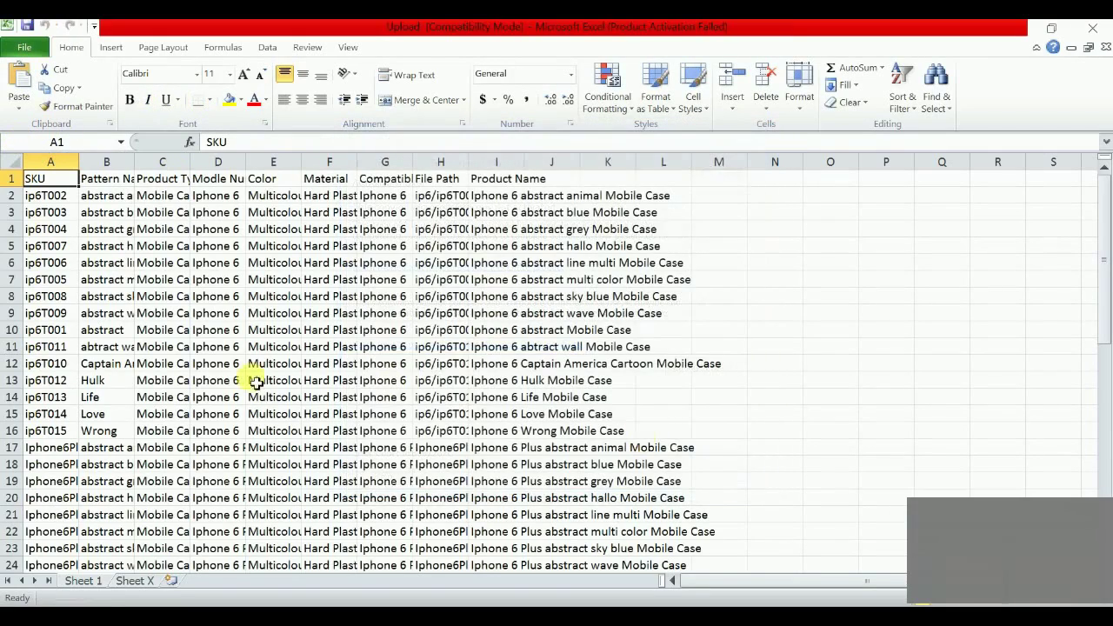
left_click(18, 160)
double_click(246, 162)
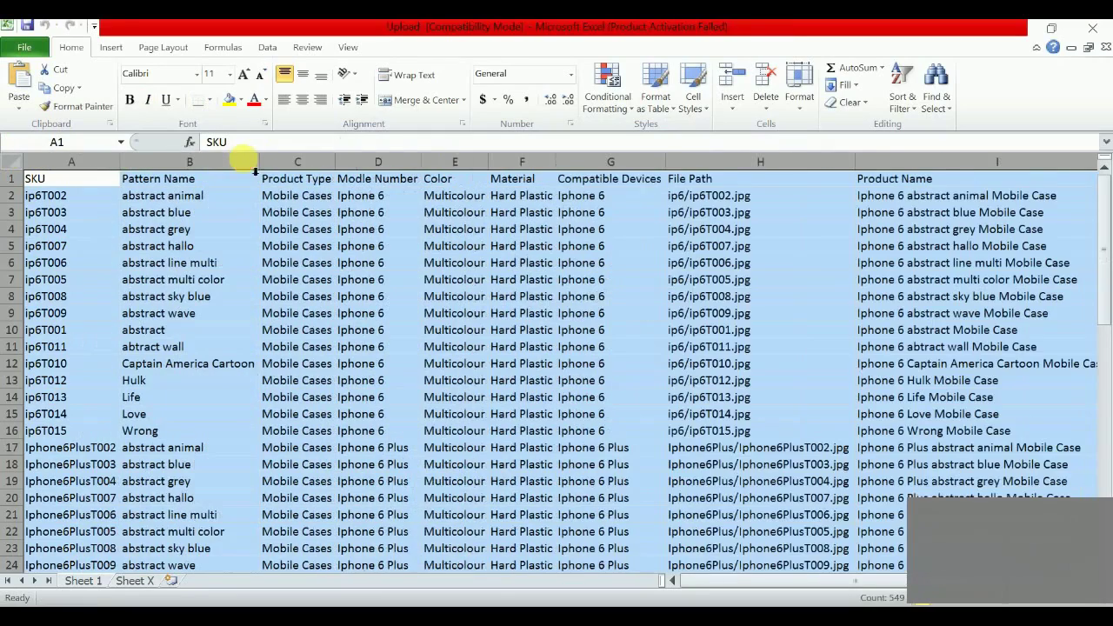
right_click(641, 233)
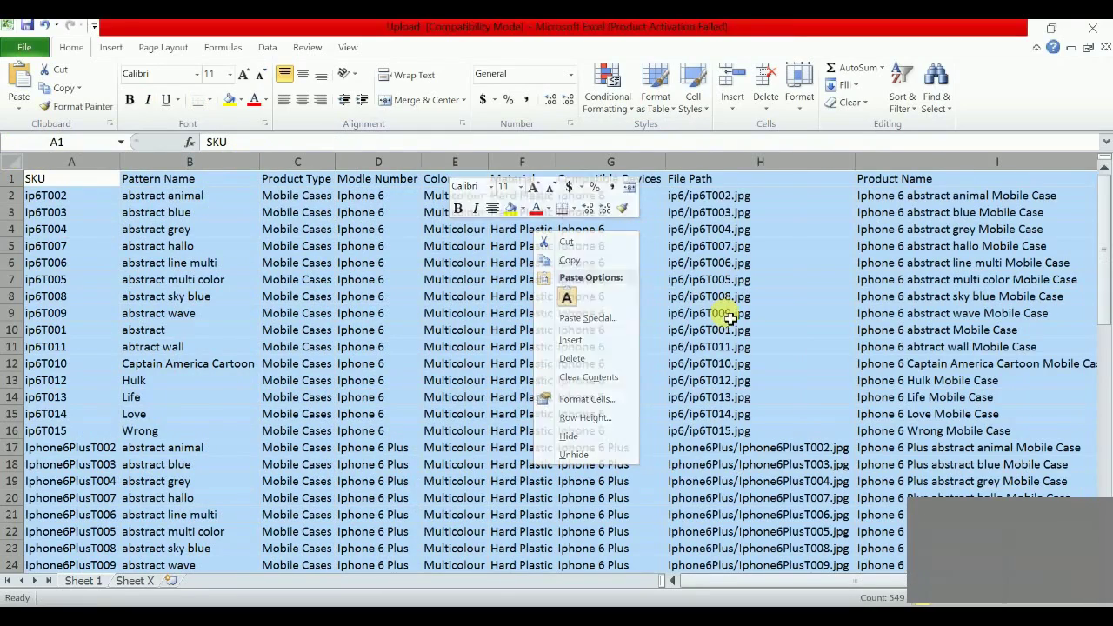
key("Escape")
left_click(518, 326)
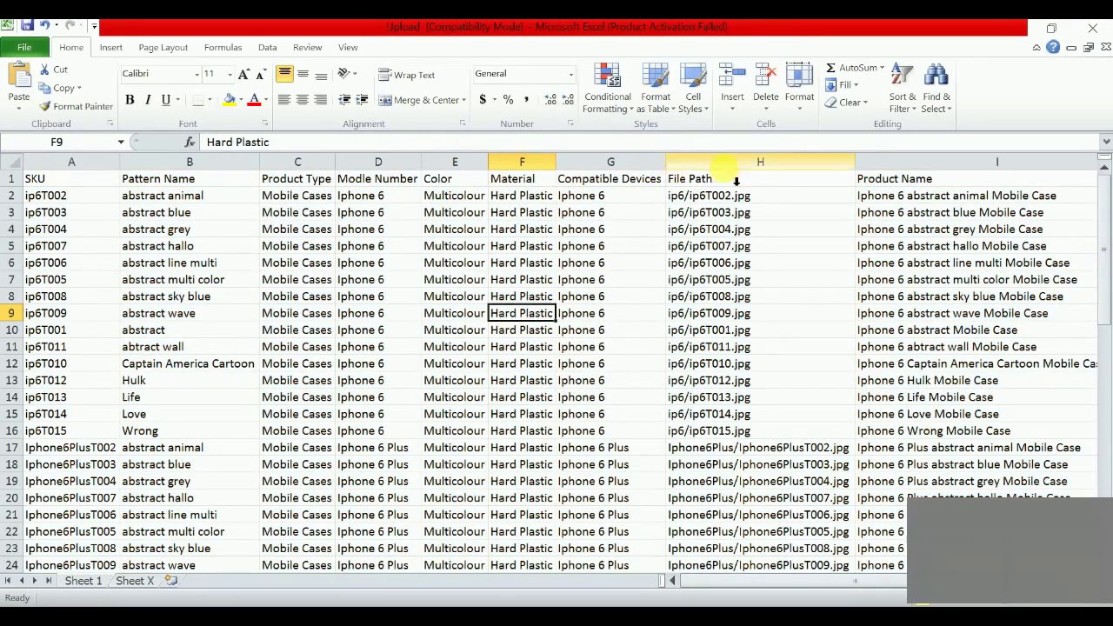
Select the File Path column H, then close the workbook without saving
left_click(726, 163)
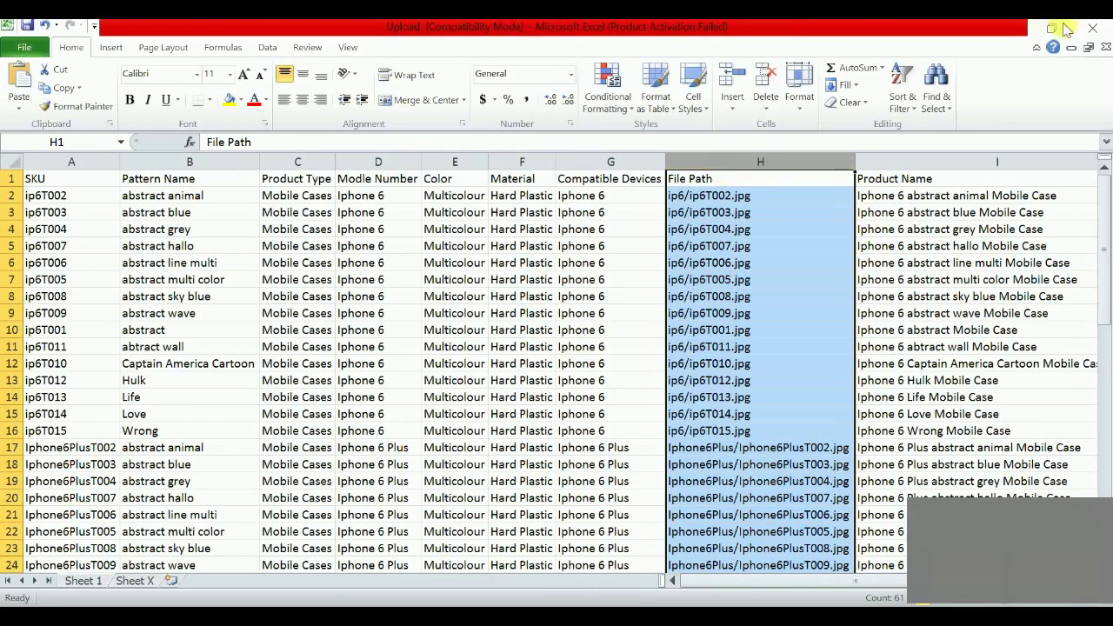
left_click(1094, 30)
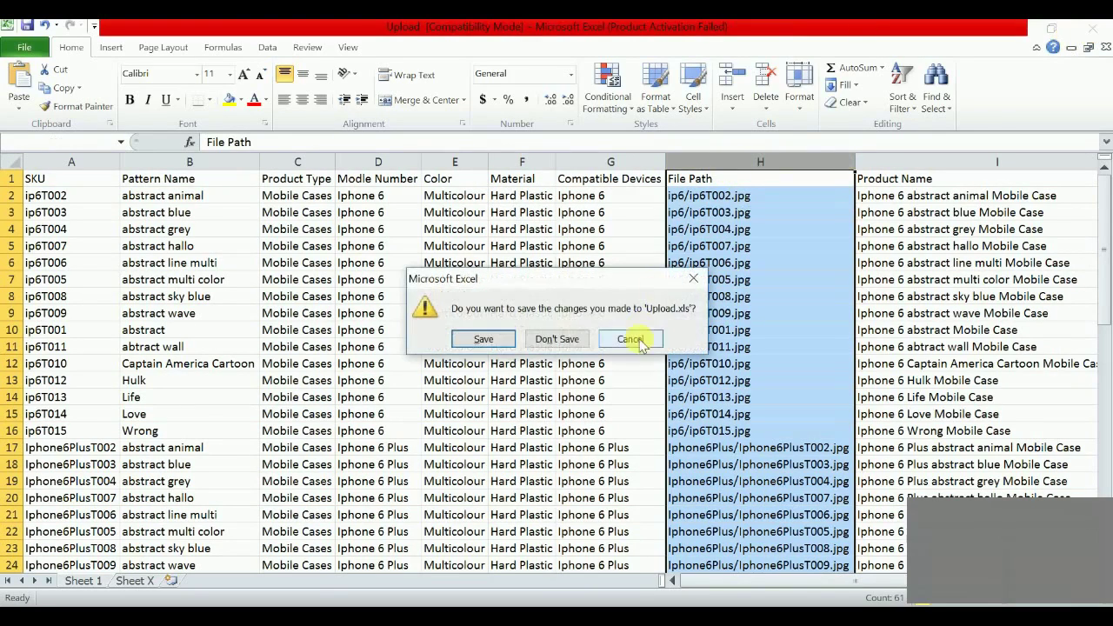
left_click(503, 341)
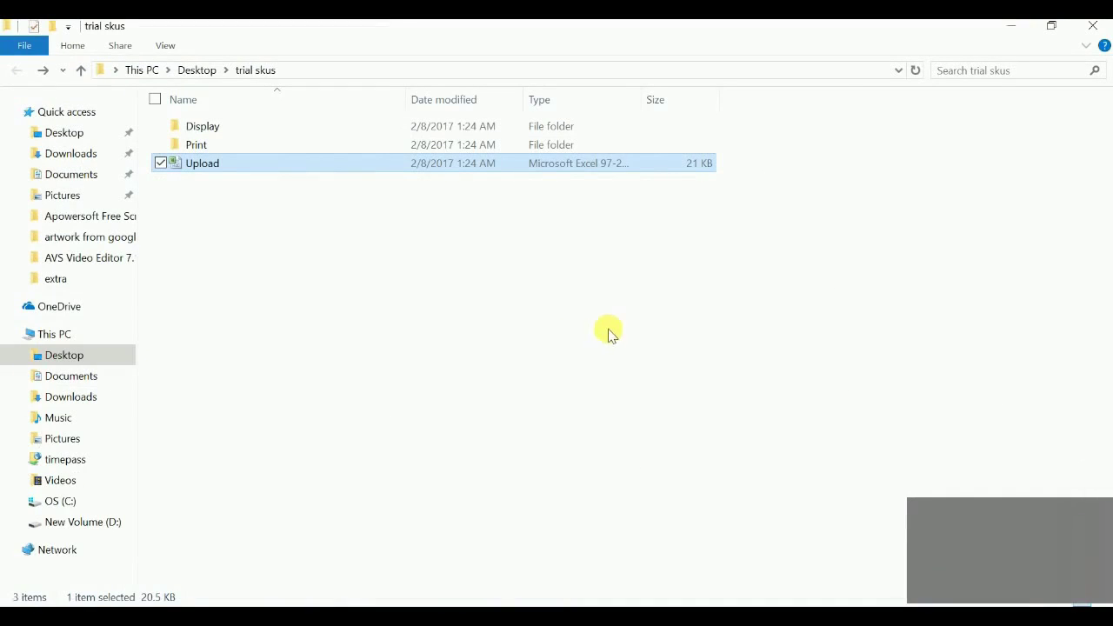
Close the trial skus File Explorer window and the Create Custom dialog
left_click(1096, 28)
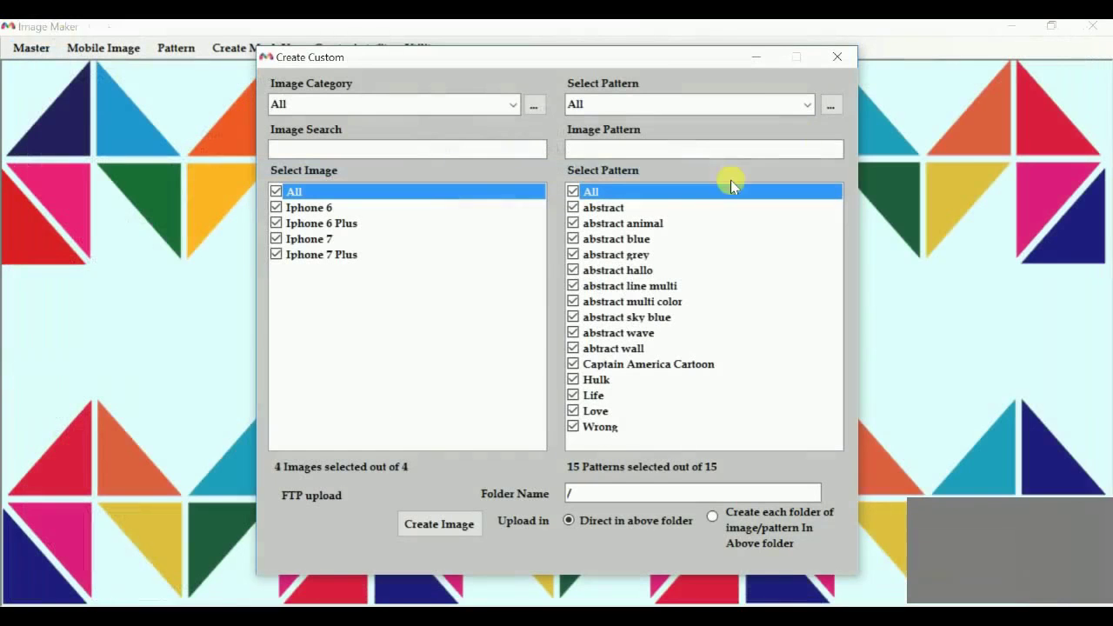
left_click(850, 59)
left_click(845, 58)
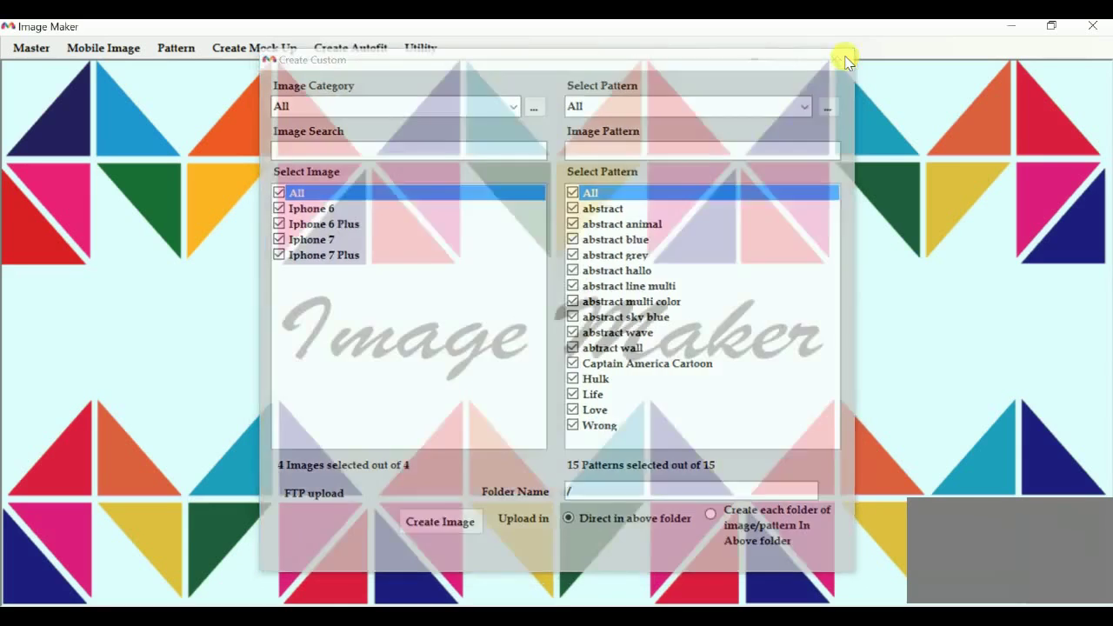